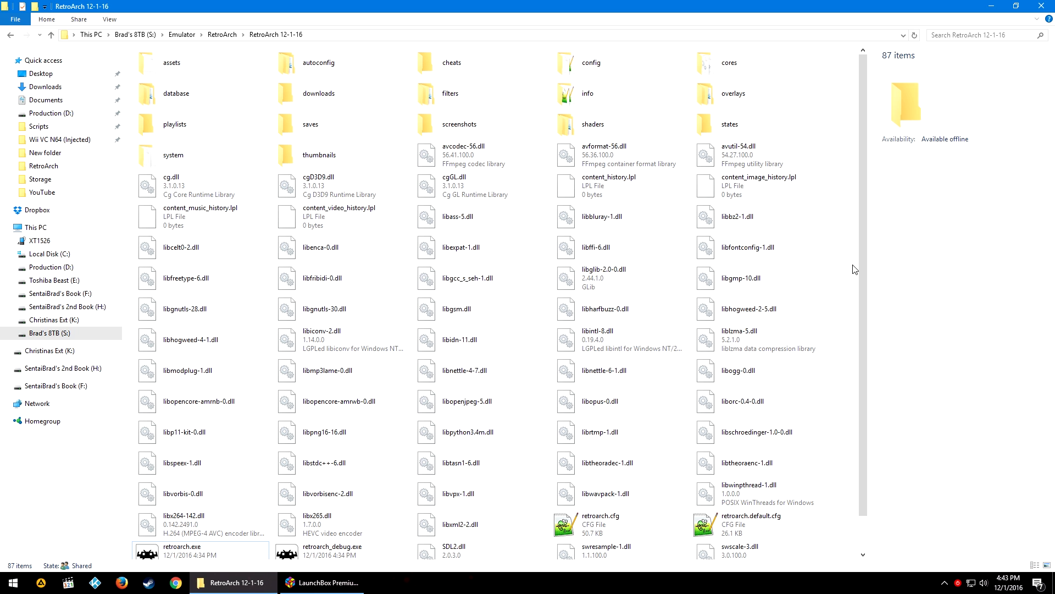
- Open the config folder inside the RetroArch 12-1-16 emulator folder in File Explorer
double_click(683, 80)
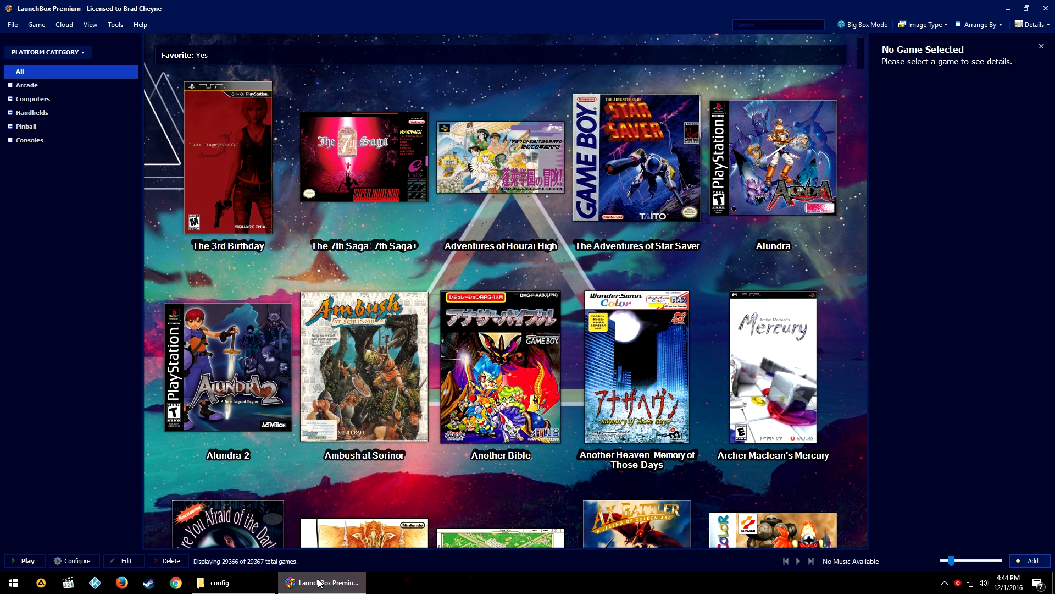
- Expand Consoles in the sidebar and show the Nintendo 64 favorites
click(29, 140)
click(107, 288)
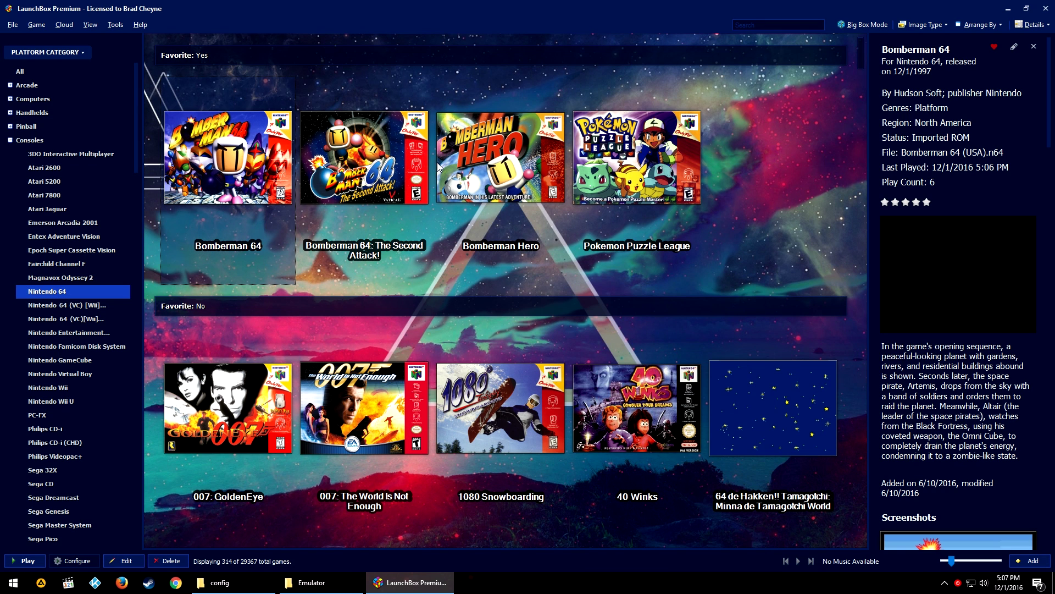
- Launch Bomberman 64 in RetroArch and browse its menu and Quick Menu
double_click(259, 172)
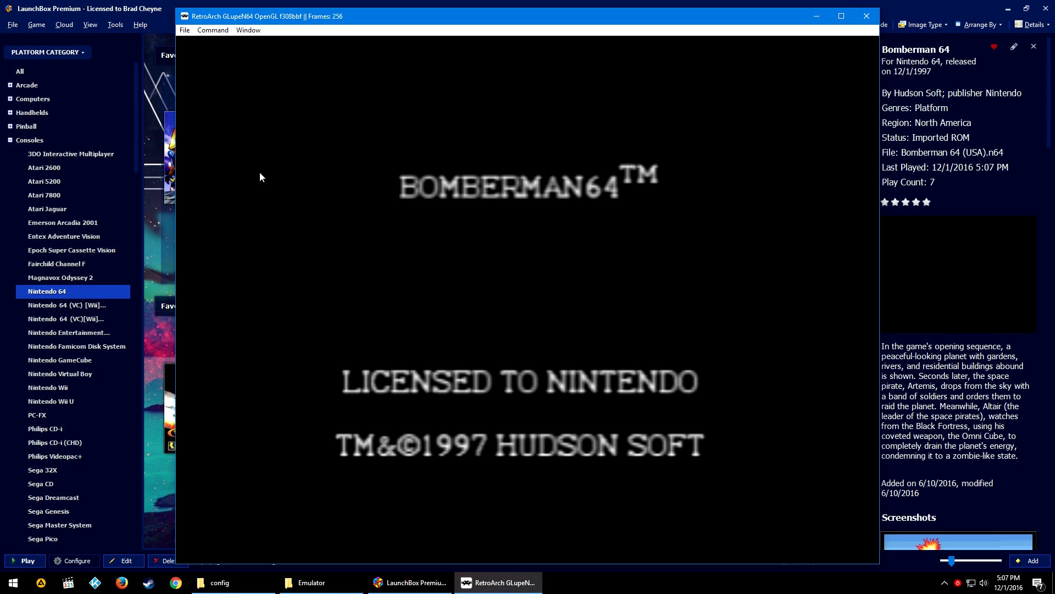
key(F1)
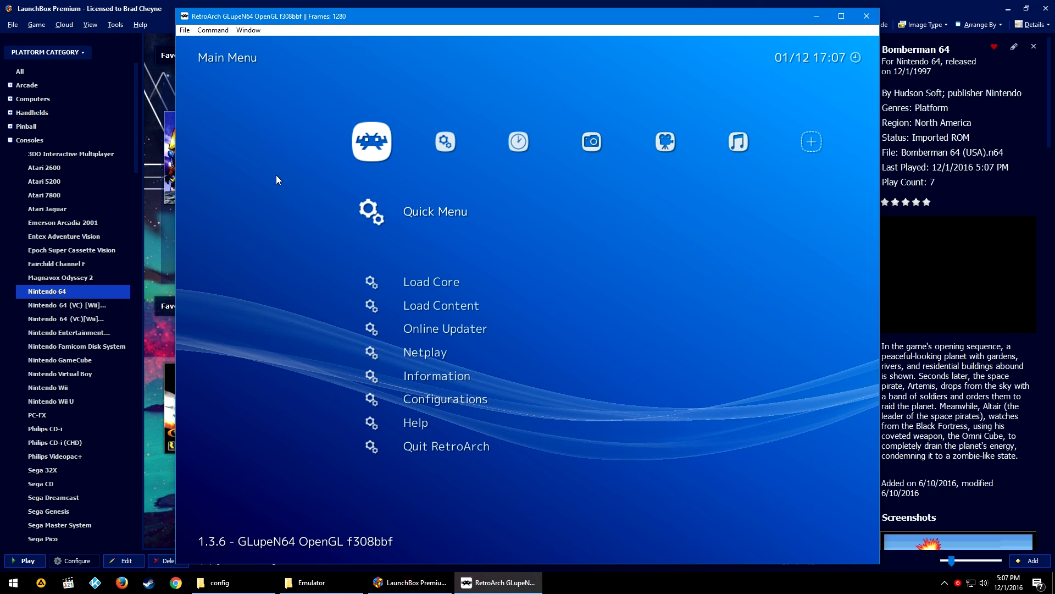
key(Right)
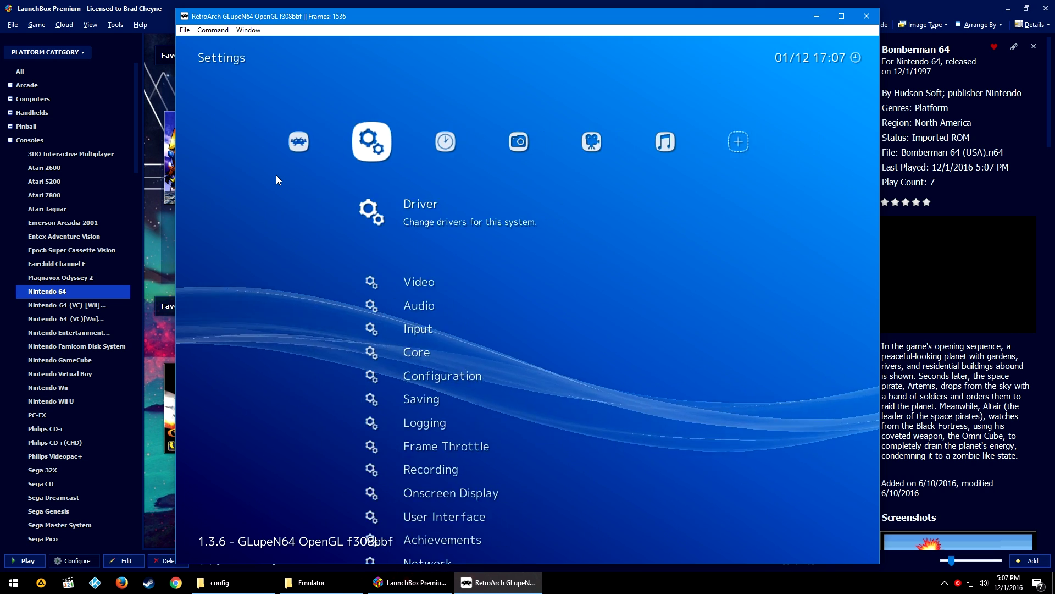
key(Left)
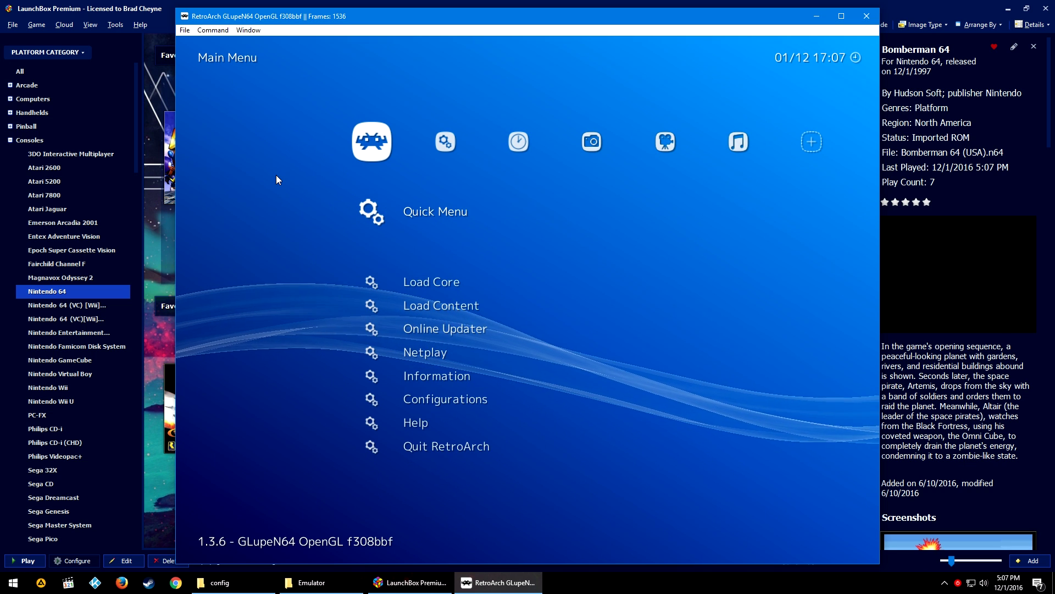
key(Down)
key(Up)
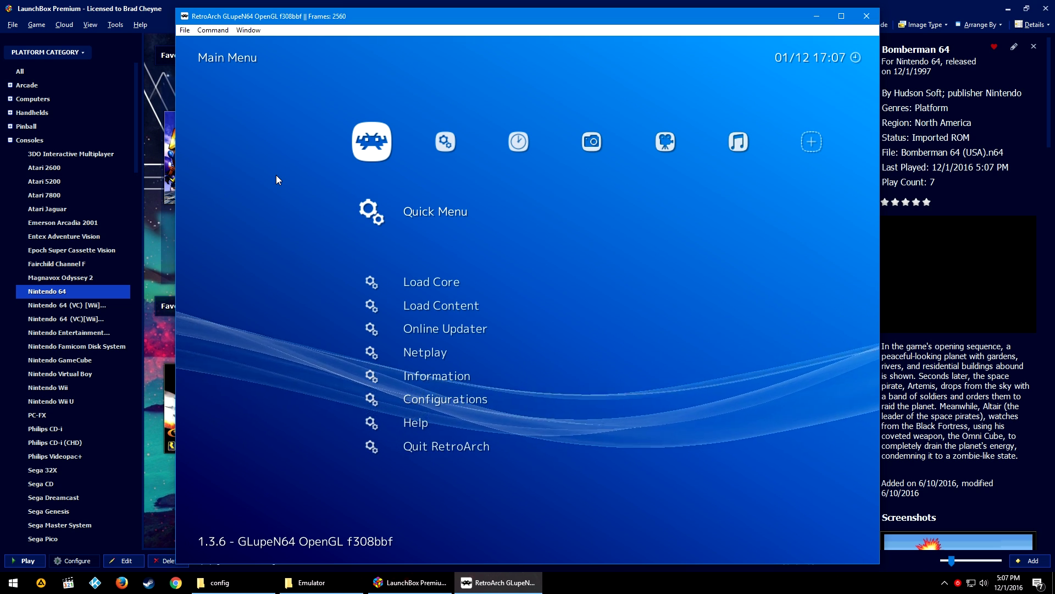
click(432, 161)
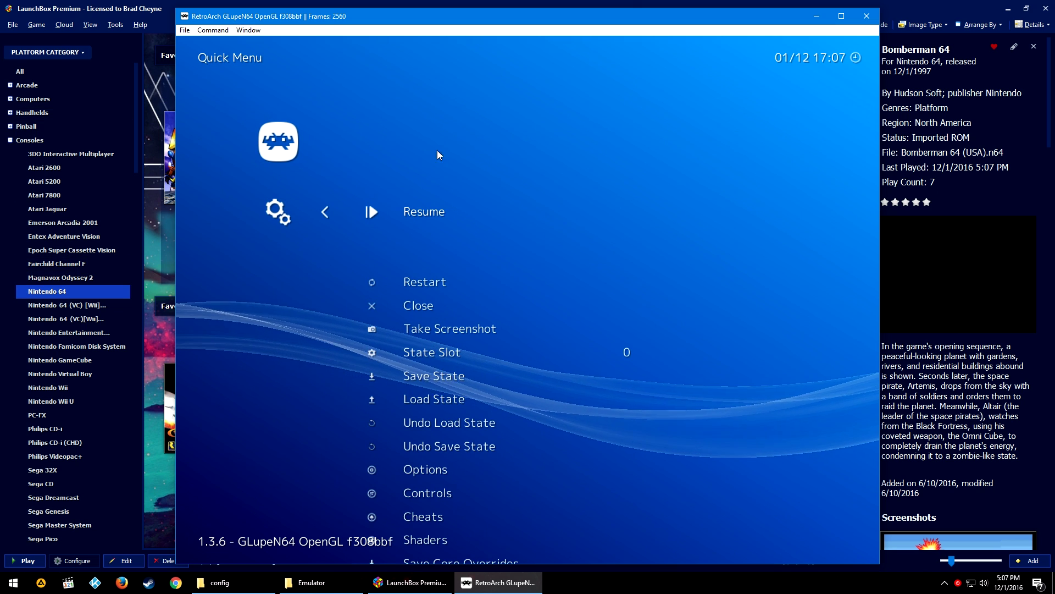
right_click(439, 259)
click(429, 160)
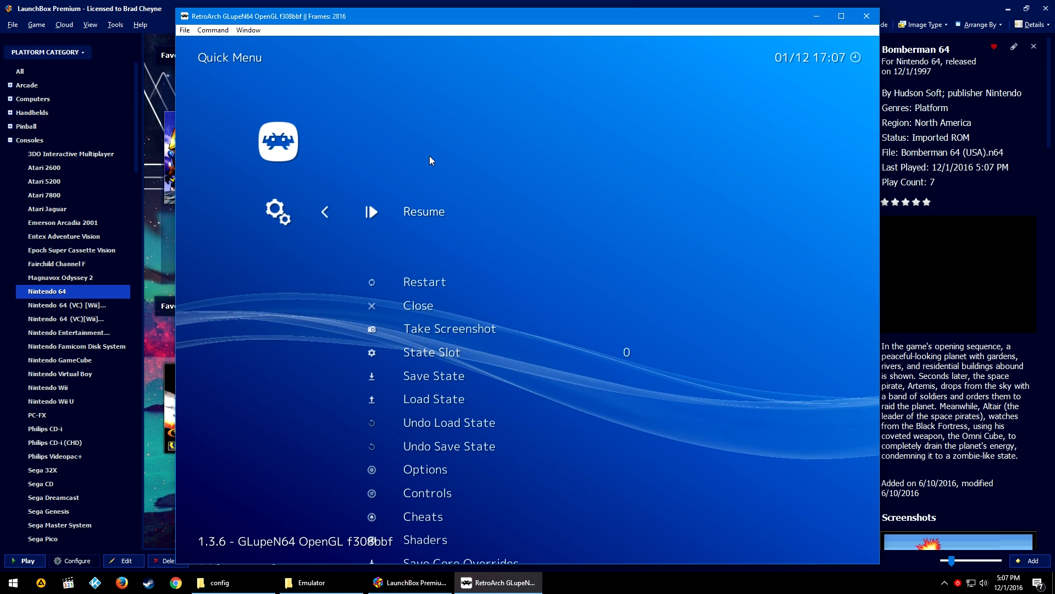
right_click(474, 399)
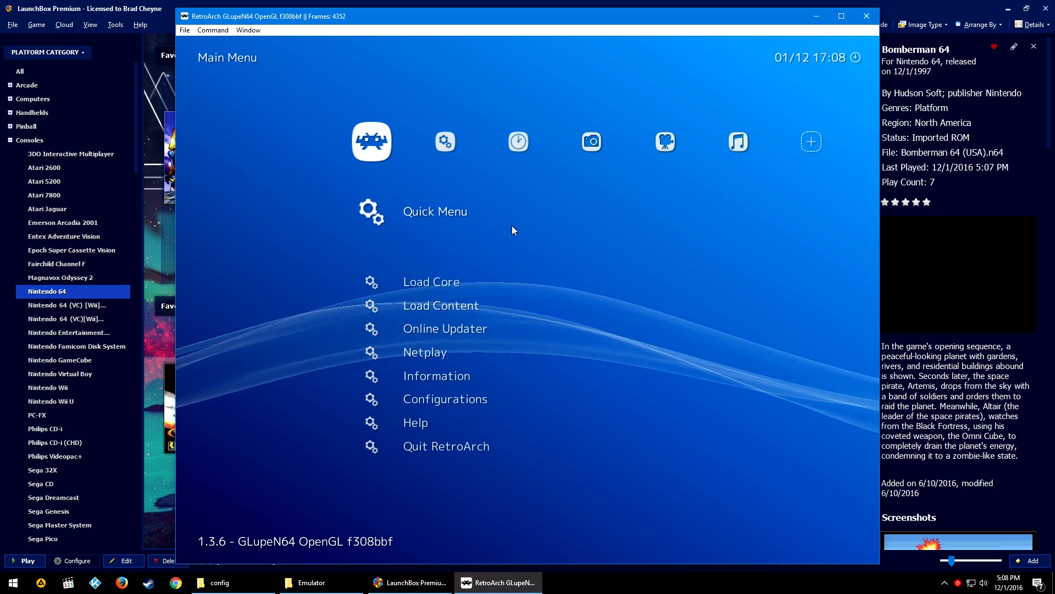
- Save the current settings with Configurations > Save New Configuration
click(446, 398)
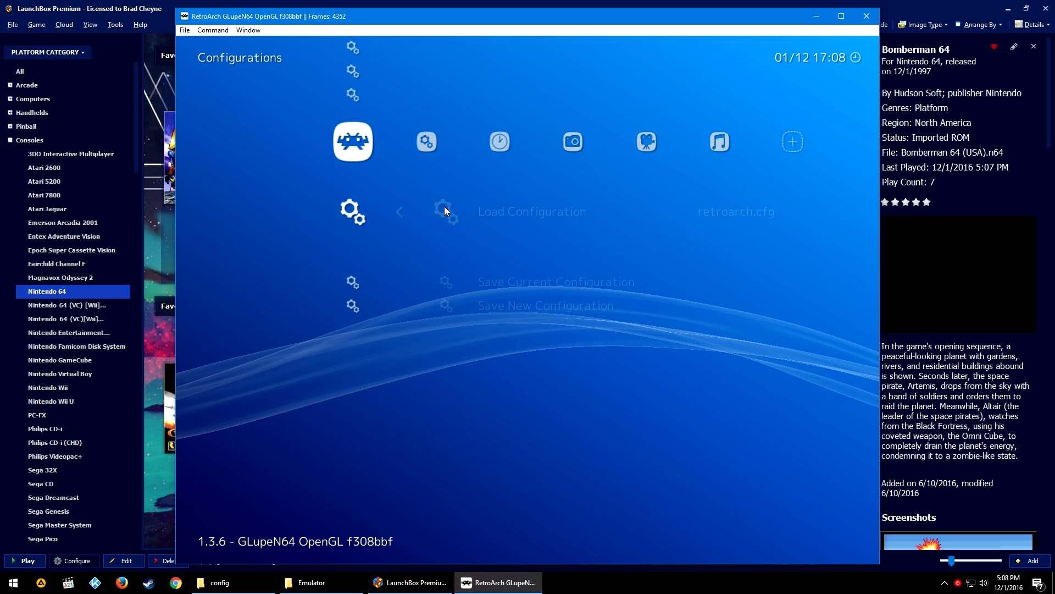
click(468, 310)
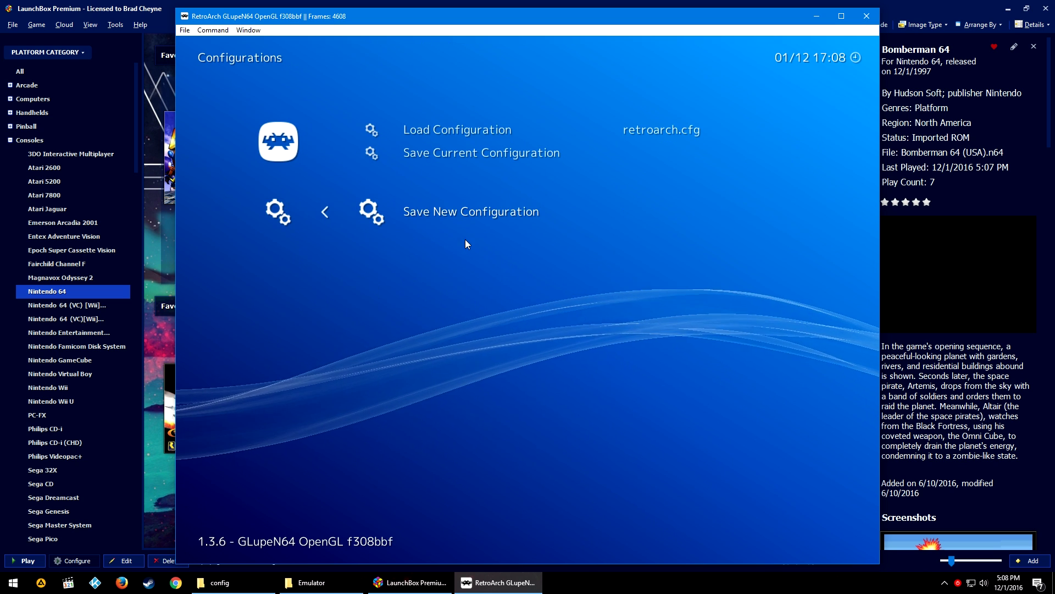
click(476, 211)
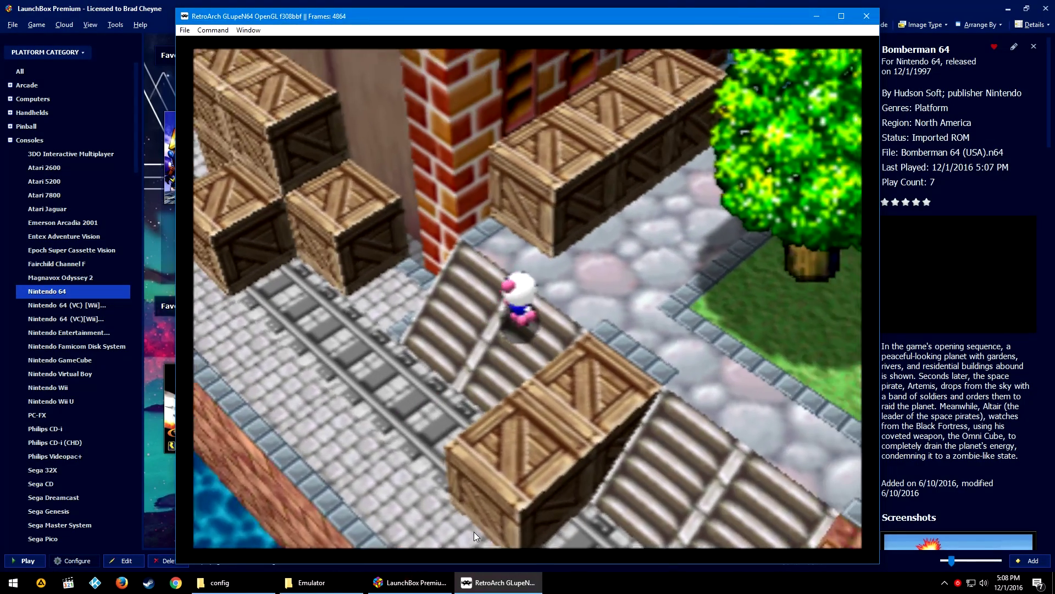
key(F1)
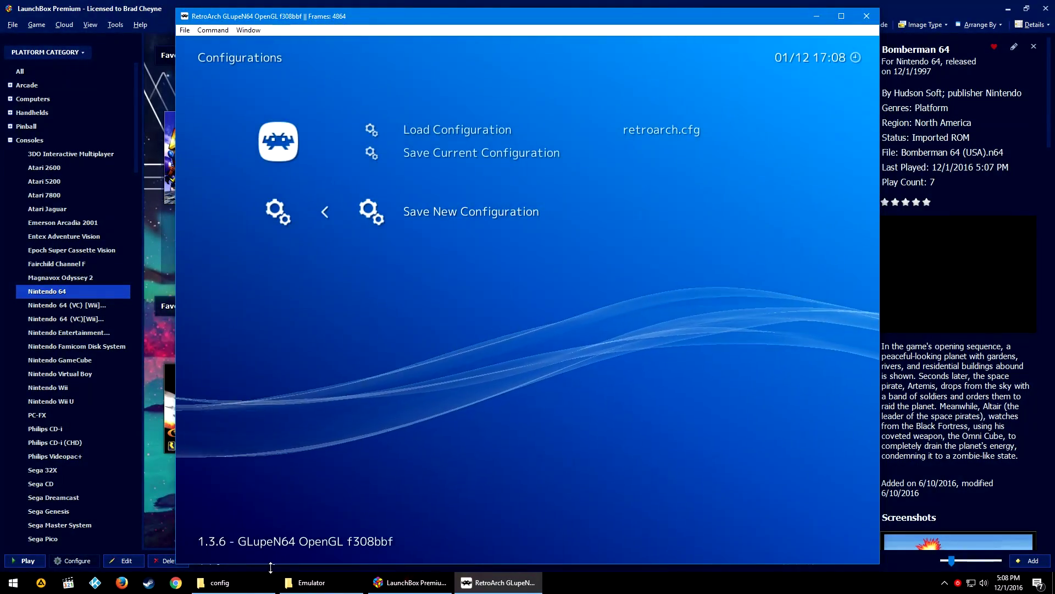
- Check that glupen64_libretro.cfg (50.2 KB) now exists in the config folder
click(239, 584)
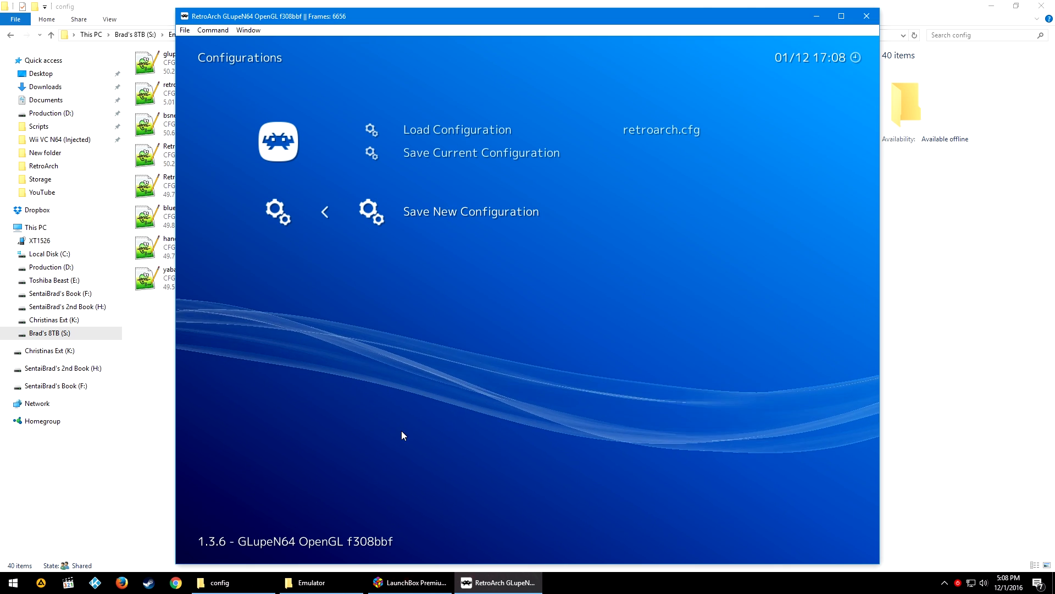
click(158, 388)
click(213, 63)
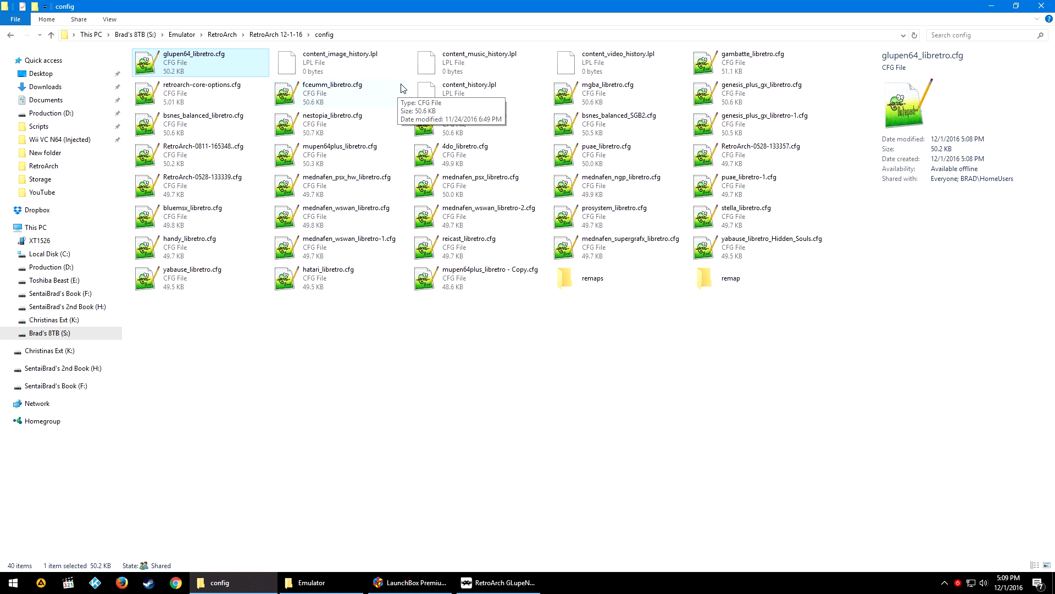
click(513, 582)
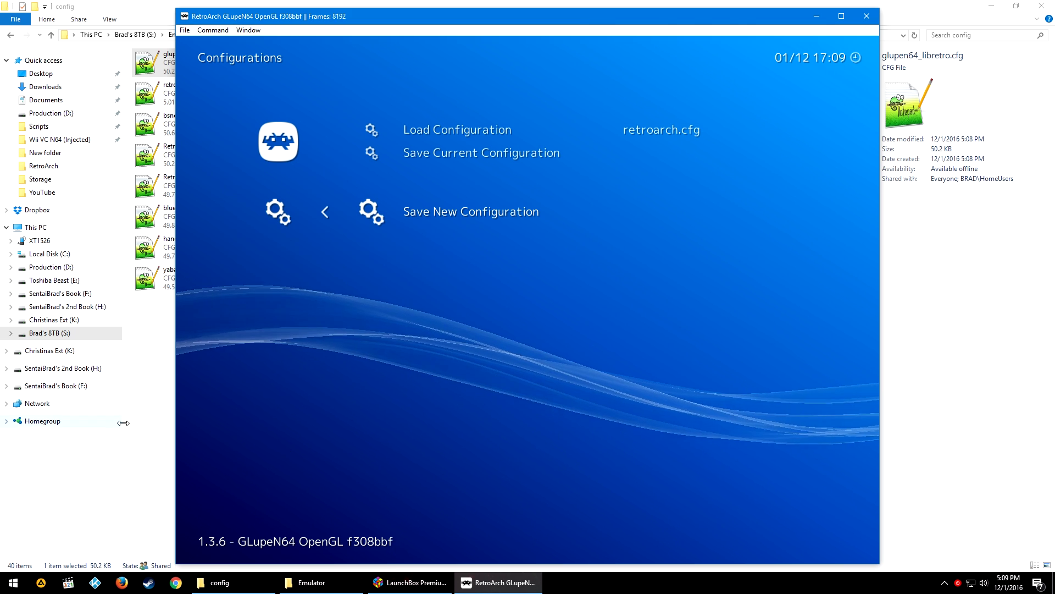
click(134, 207)
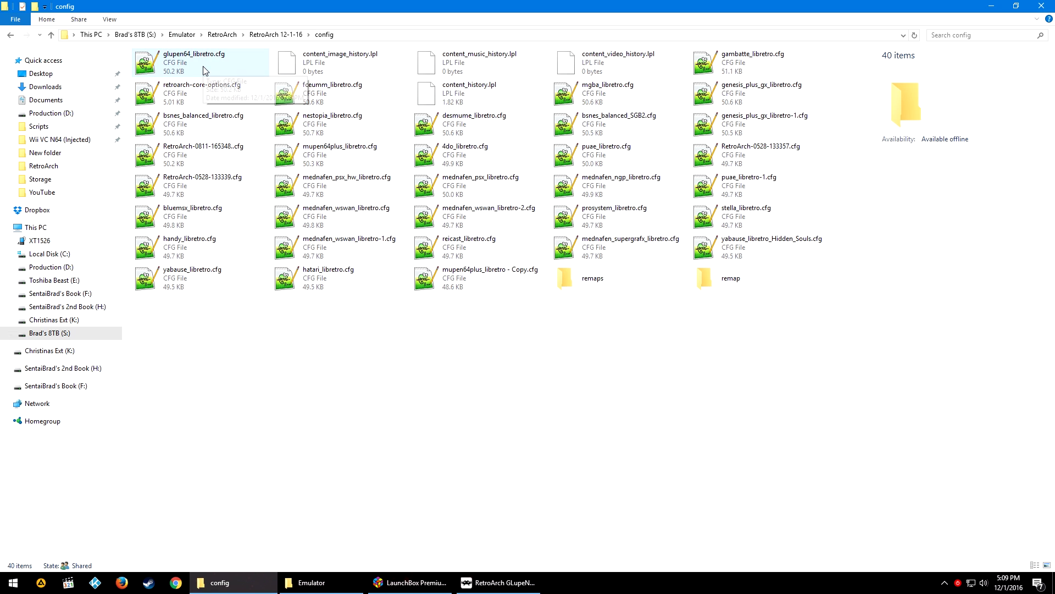
- Quit RetroArch and put glupen64_libretro.cfg's name into edit mode
click(500, 582)
key(Escape)
click(231, 69)
click(231, 68)
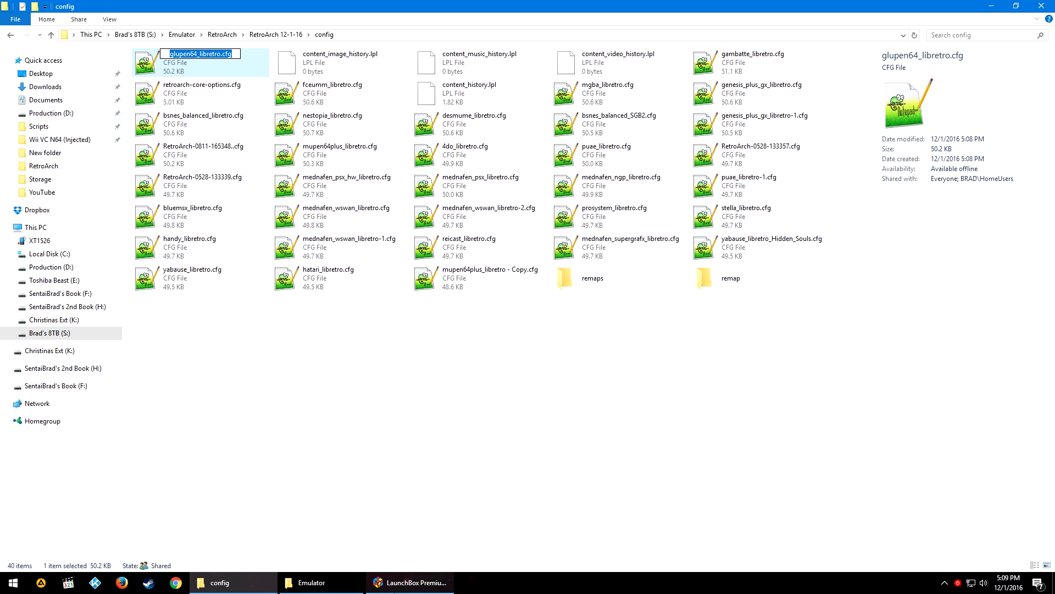
- In LaunchBox's Manage Emulators, open the Retroarch emulator for editing
click(387, 583)
click(112, 25)
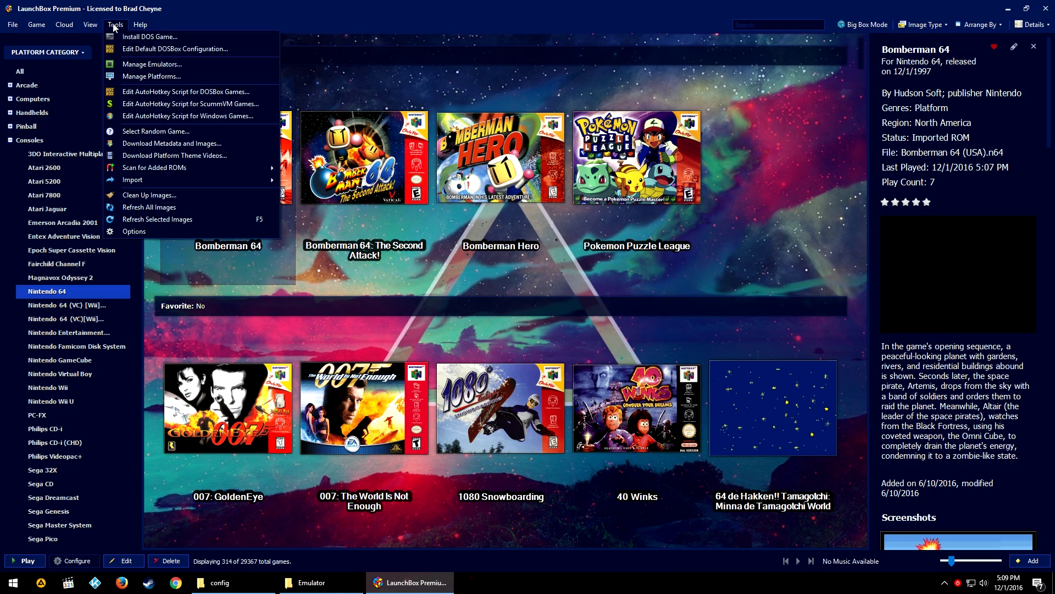
click(140, 64)
scroll(448, 334, down, 5)
scroll(379, 330, down, 2)
double_click(363, 308)
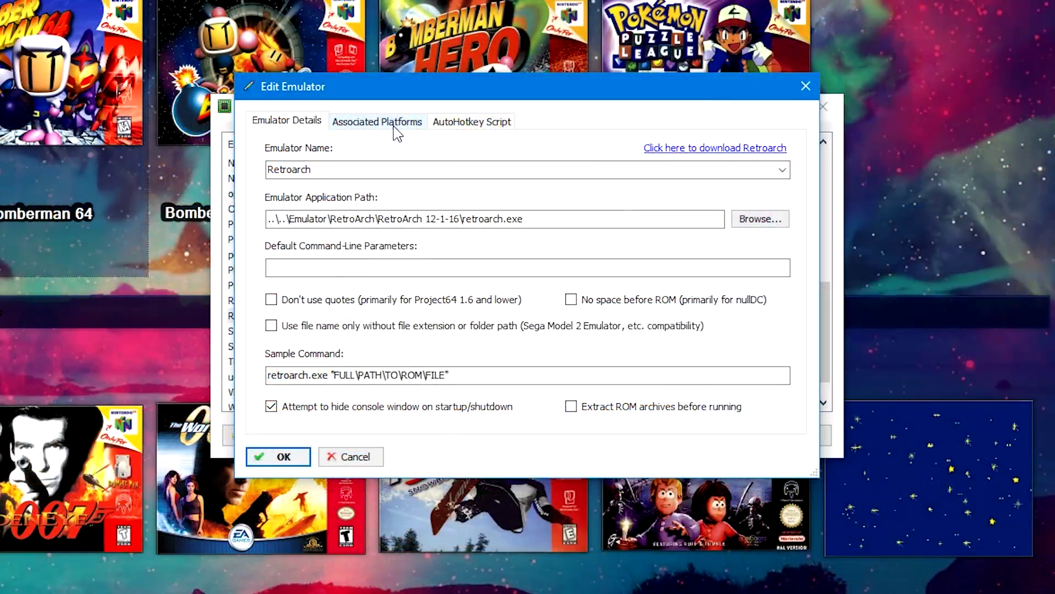
- Append -c "config\glupen64_libretro.cfg" to Nintendo 64's parameters and save
click(394, 123)
scroll(388, 307, down, 6)
scroll(389, 306, down, 2)
scroll(385, 306, up, 1)
click(337, 256)
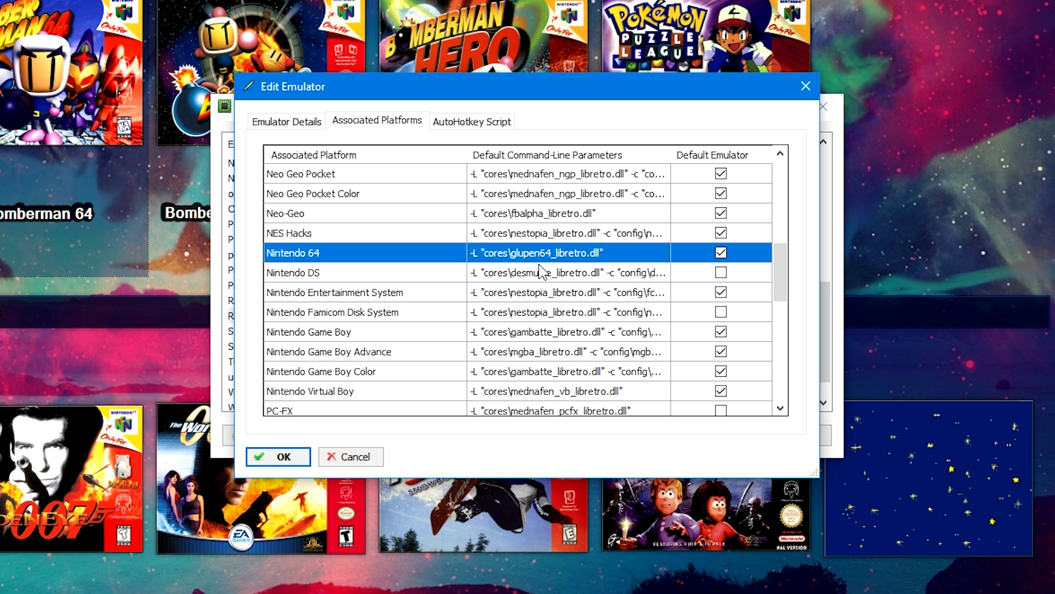
click(616, 256)
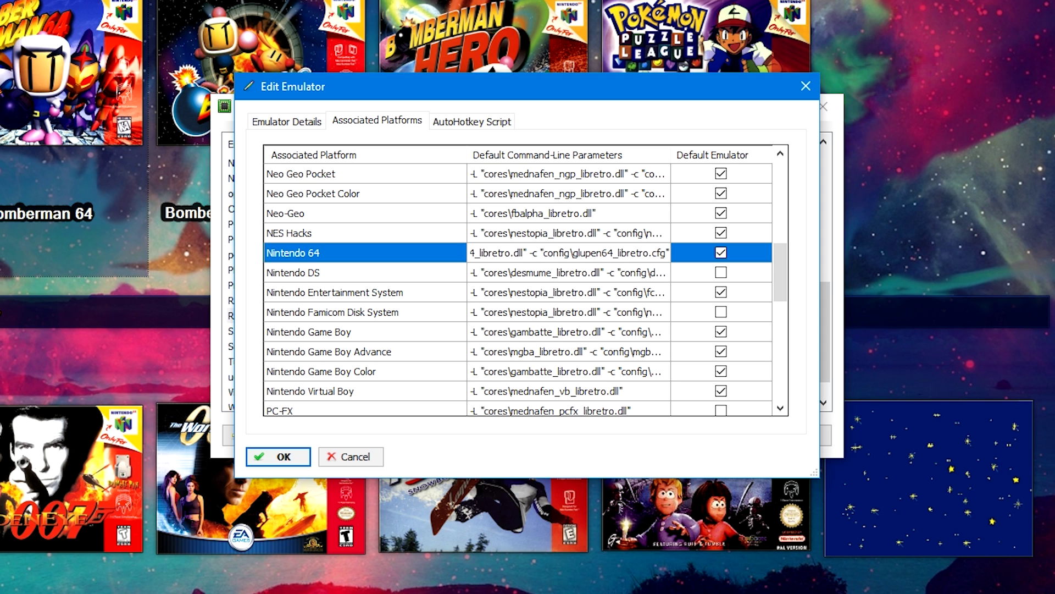
click(300, 464)
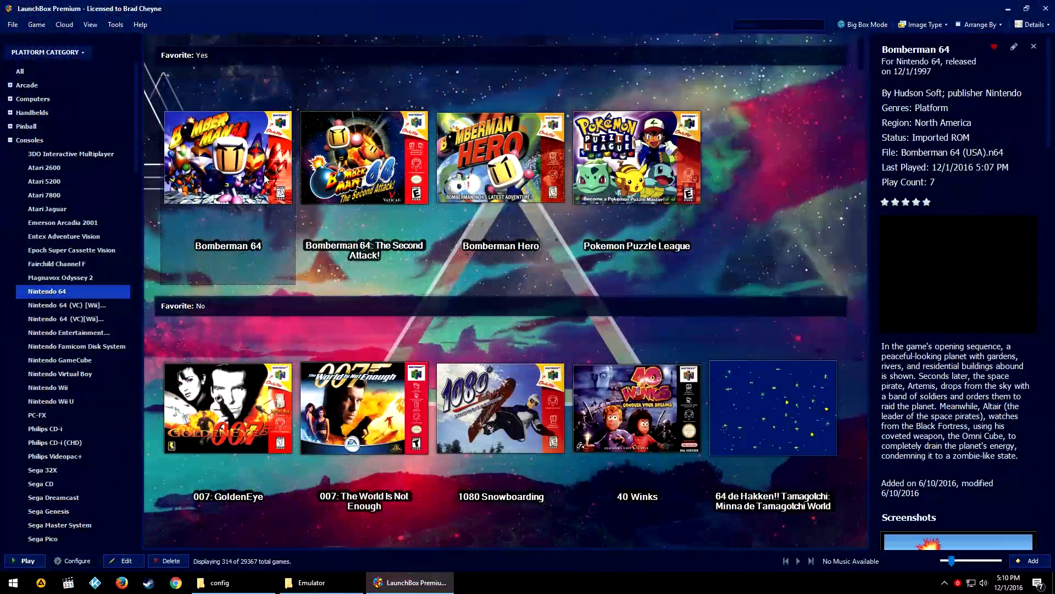
- Relaunch Bomberman 64, confirm glupen64_libretro.cfg is loaded, then move to Settings
double_click(263, 173)
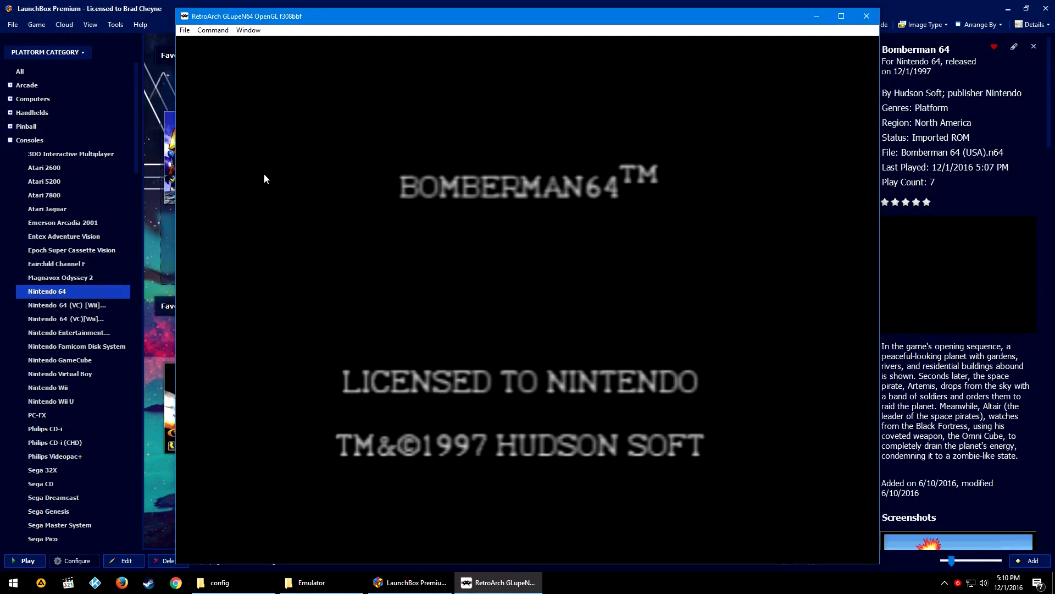
key(F1)
key(Down)
key(Down)
key(Down)
key(Down)
key(Down)
key(Down)
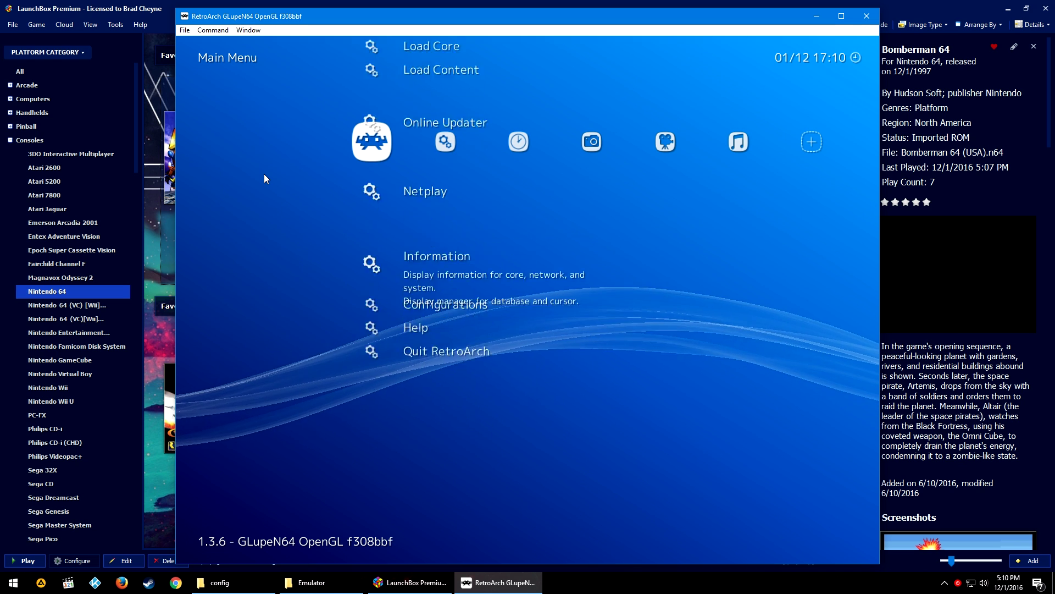
key(Return)
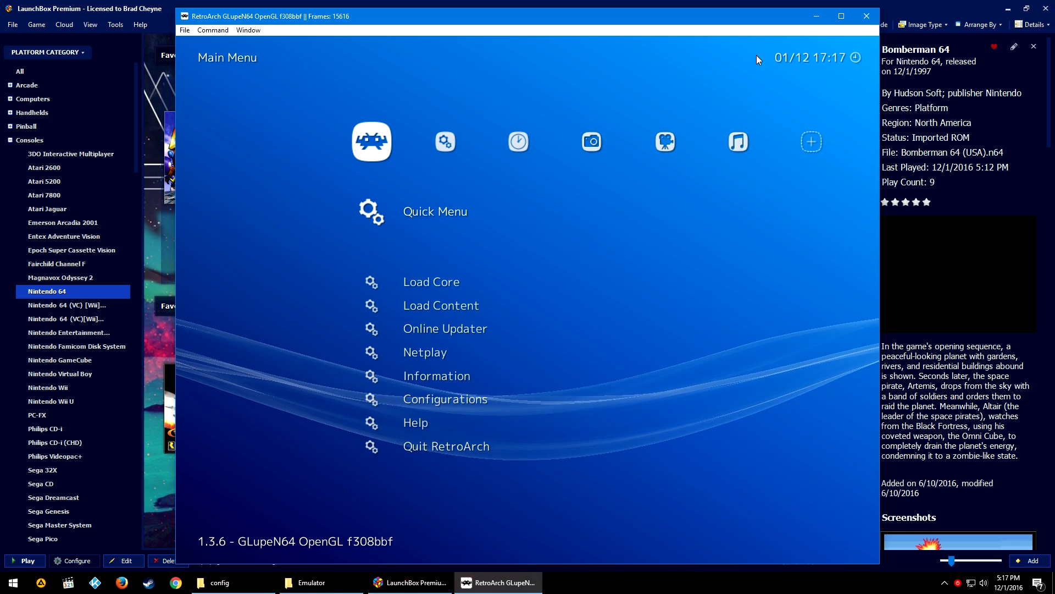
key(Right)
- Open Input User 1 Binds and leave Device Index at Port #0
key(Down)
key(Down)
key(Down)
key(Return)
key(Down)
key(Down)
key(Down)
key(Down)
key(Down)
key(Down)
key(Down)
key(Down)
key(Down)
key(Down)
key(Down)
key(Down)
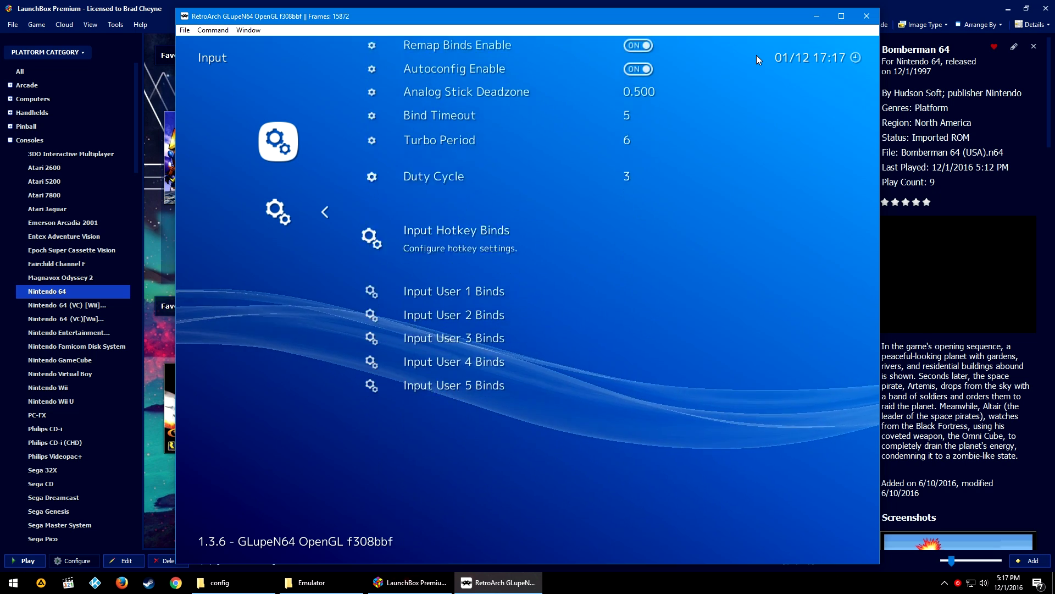
key(Return)
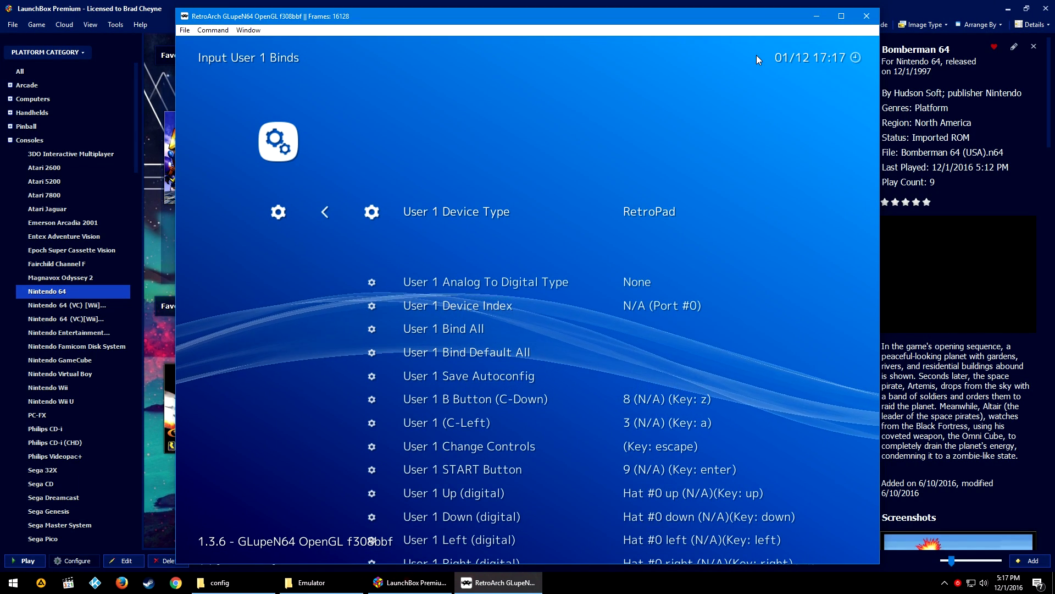
key(Down)
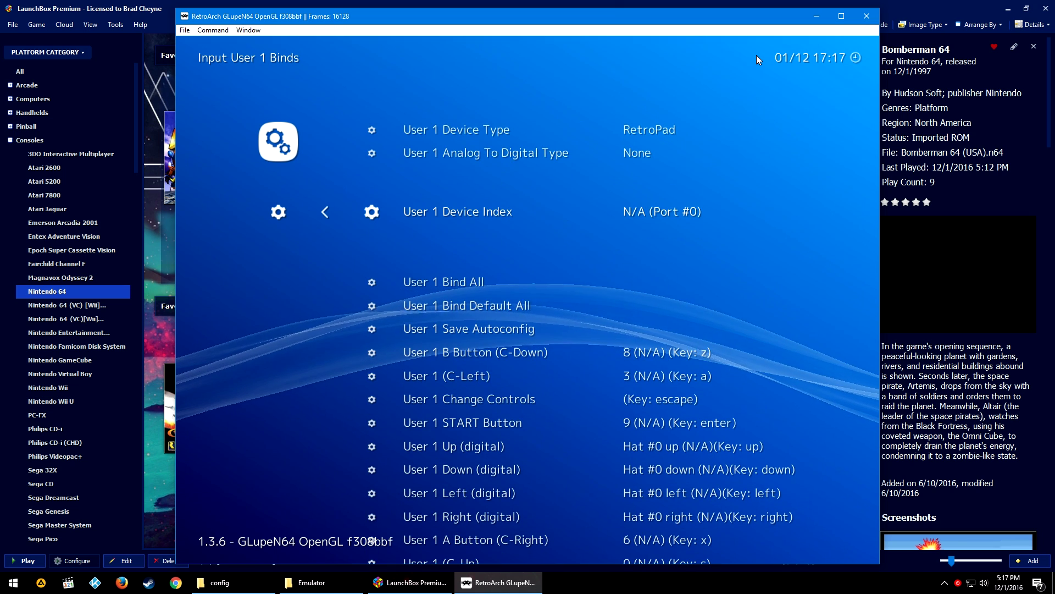
key(Right)
key(Right)
key(Right)
key(Right)
key(Left)
key(Left)
key(Left)
key(Left)
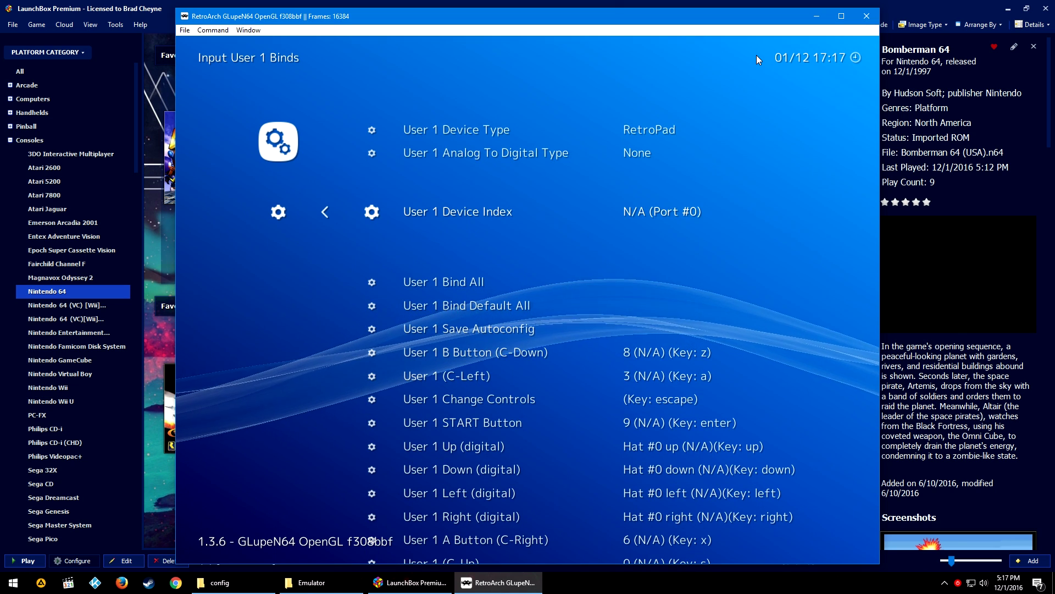
- Try rebinding the B Button and Left D-pad, cancelling both without changes
key(Down)
key(Down)
key(Down)
key(Down)
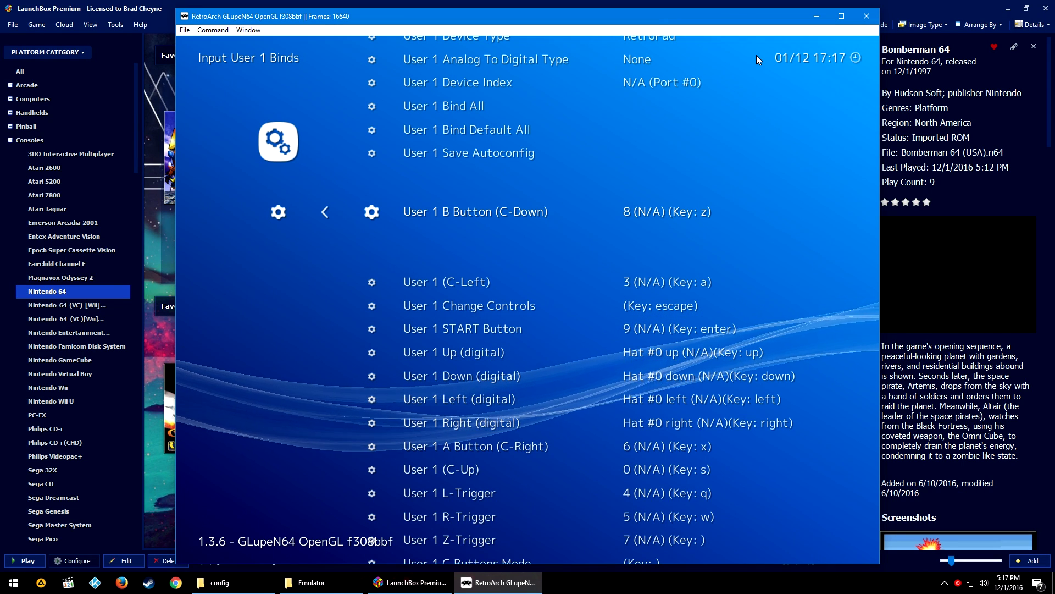
key(Return)
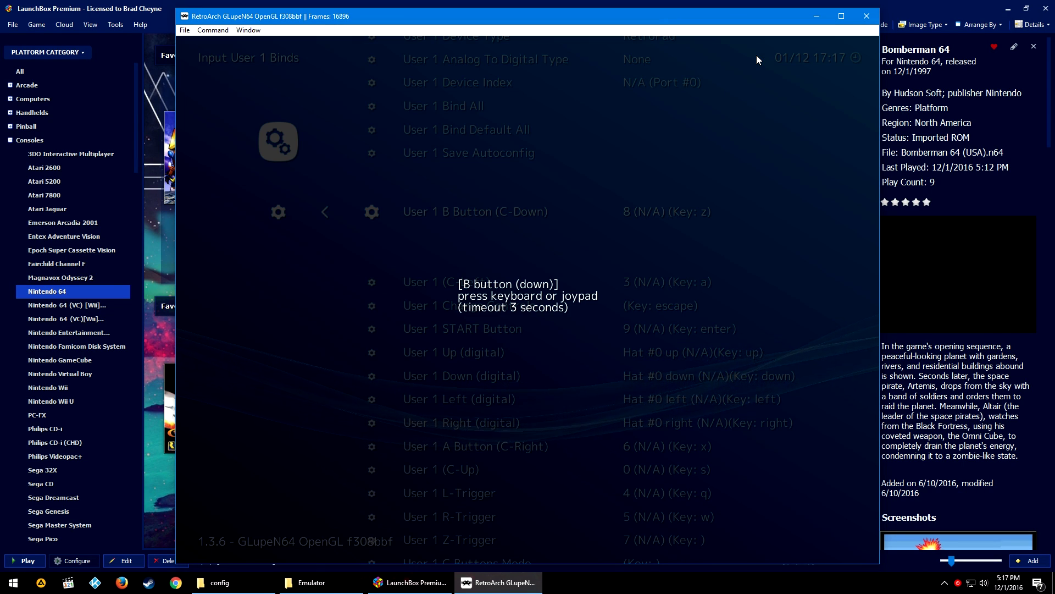
key(z)
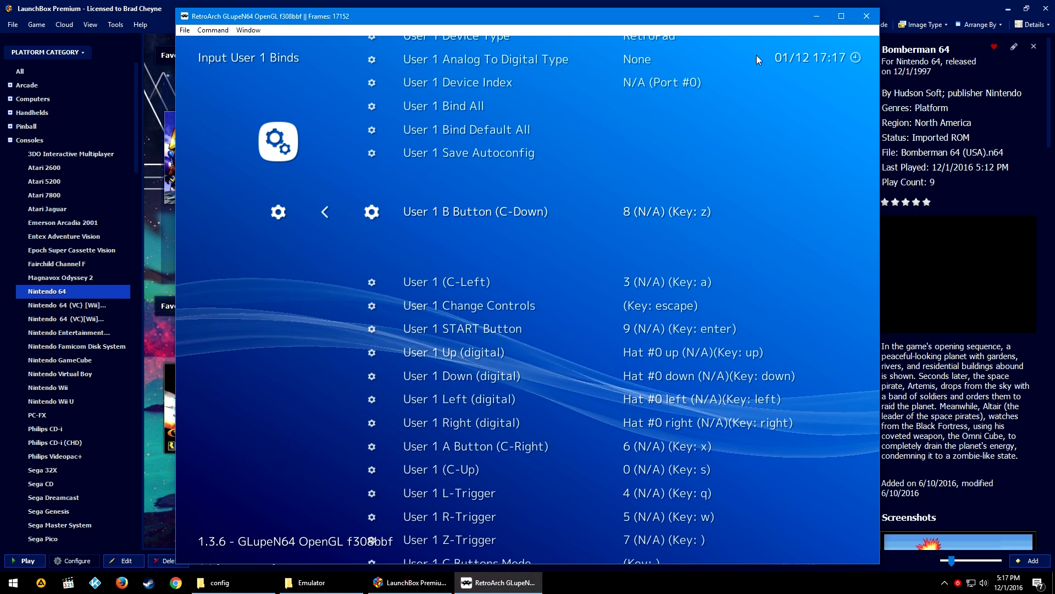
key(Down)
key(Down)
key(Down)
key(Down)
key(Down)
key(Down)
key(Down)
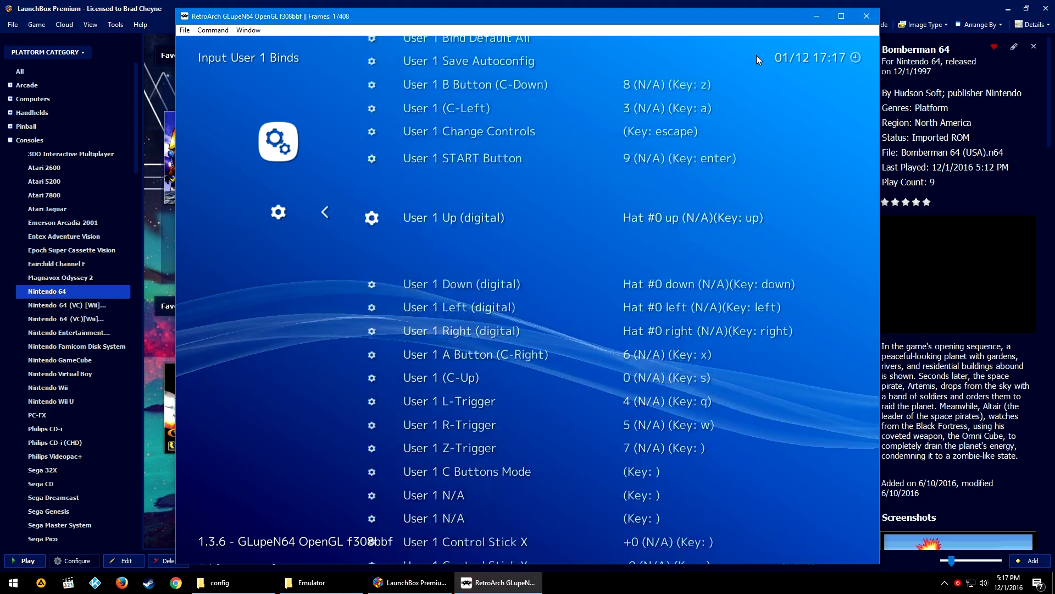
key(Up)
key(Return)
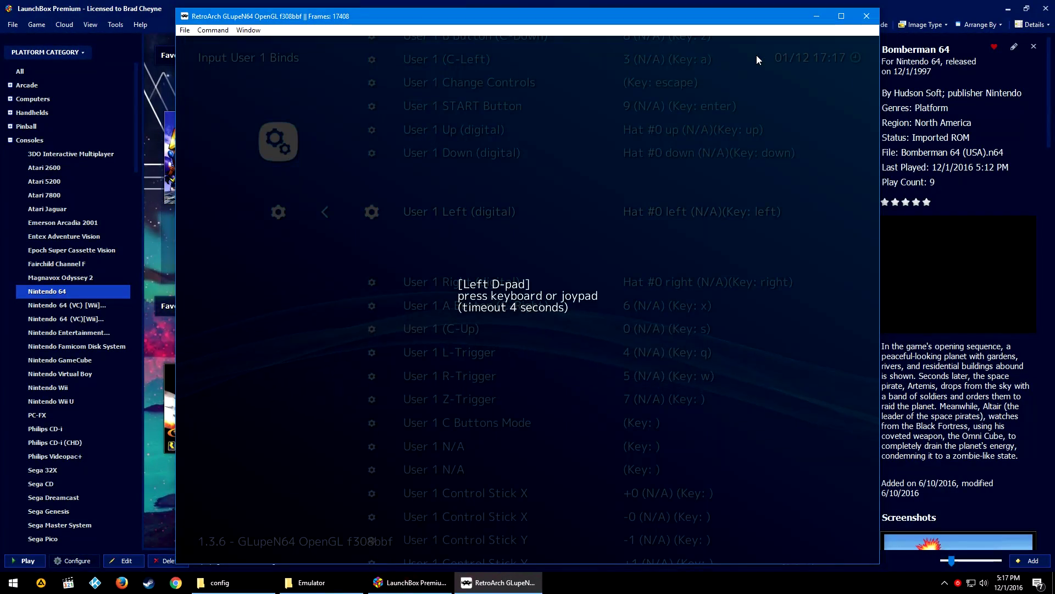
key(Left)
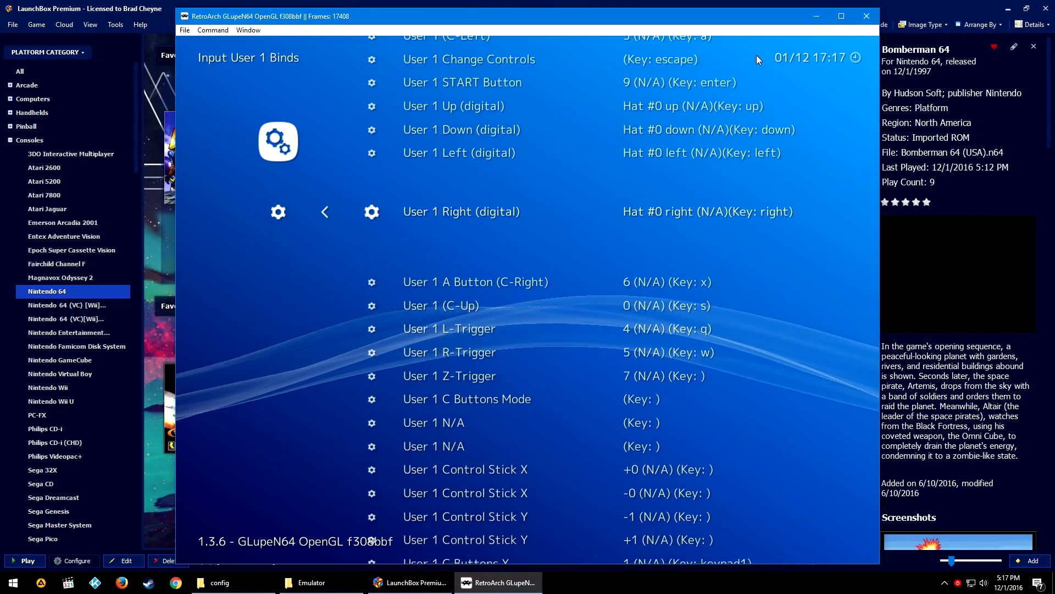
- Re-enter the User 1 binds and review the mappings from C Buttons Mode up to Bind All
key(BackSpace)
key(Return)
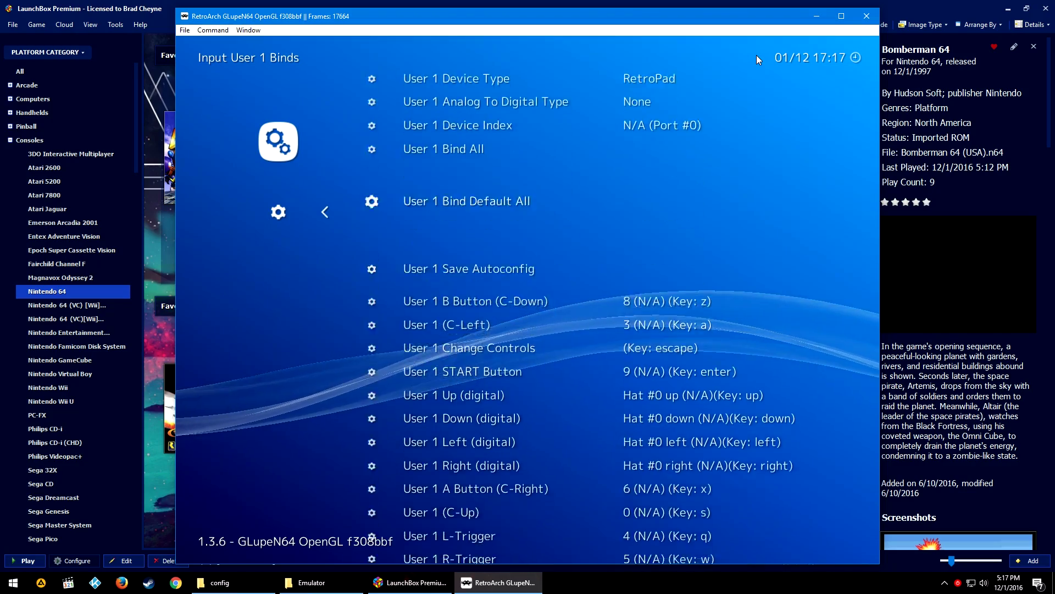
key(Down)
key(Down)
key(Down)
key(Down)
key(Down)
key(Down)
key(Down)
key(Down)
key(Down)
key(Down)
key(Down)
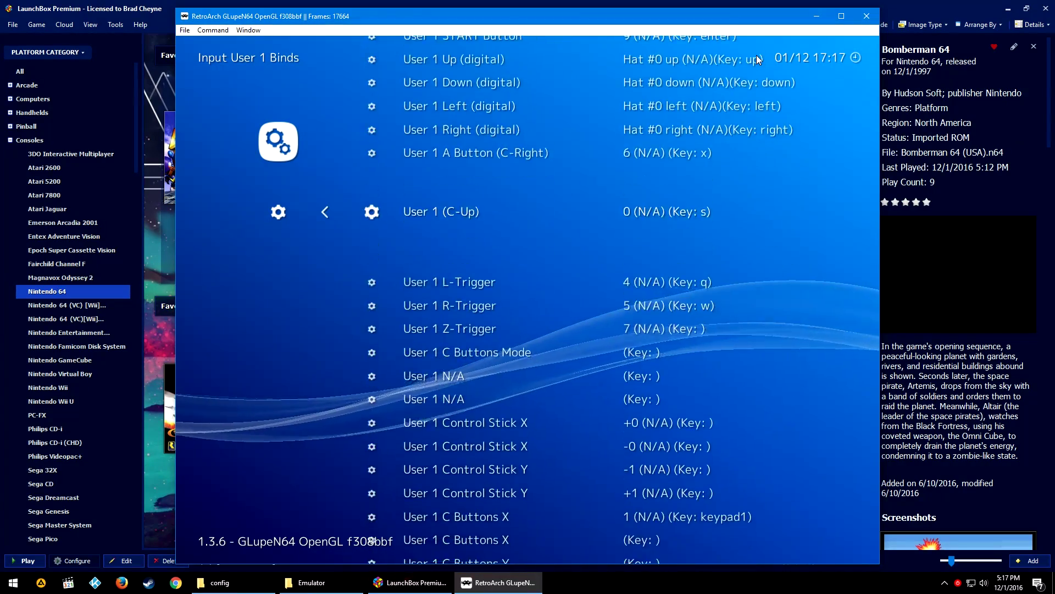
key(Down)
key(Down)
key(Down)
key(Down)
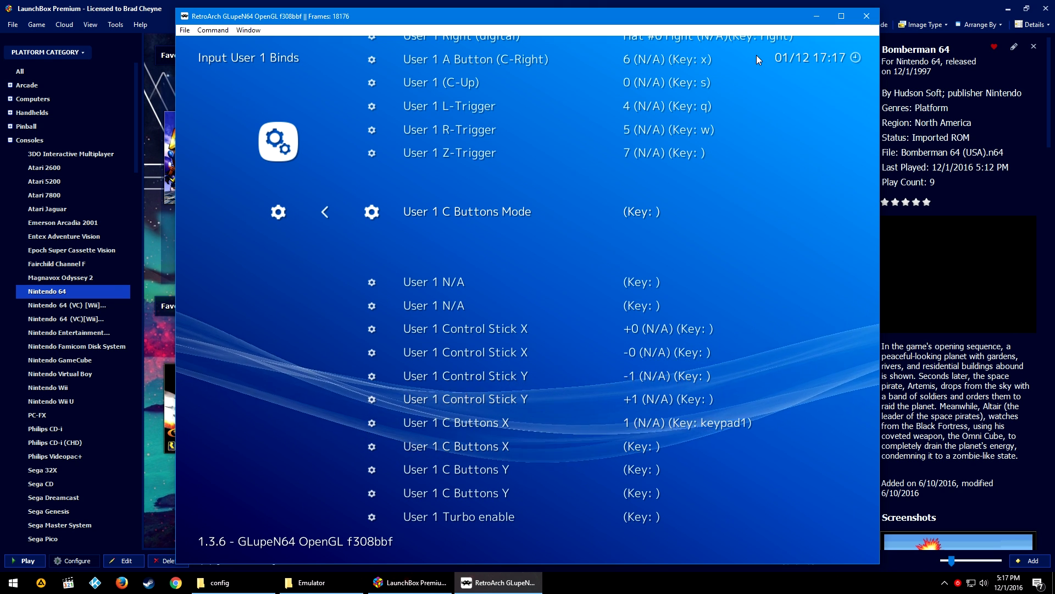
key(Up)
key(Up)
key(Up)
key(Up)
key(Up)
key(Up)
key(Up)
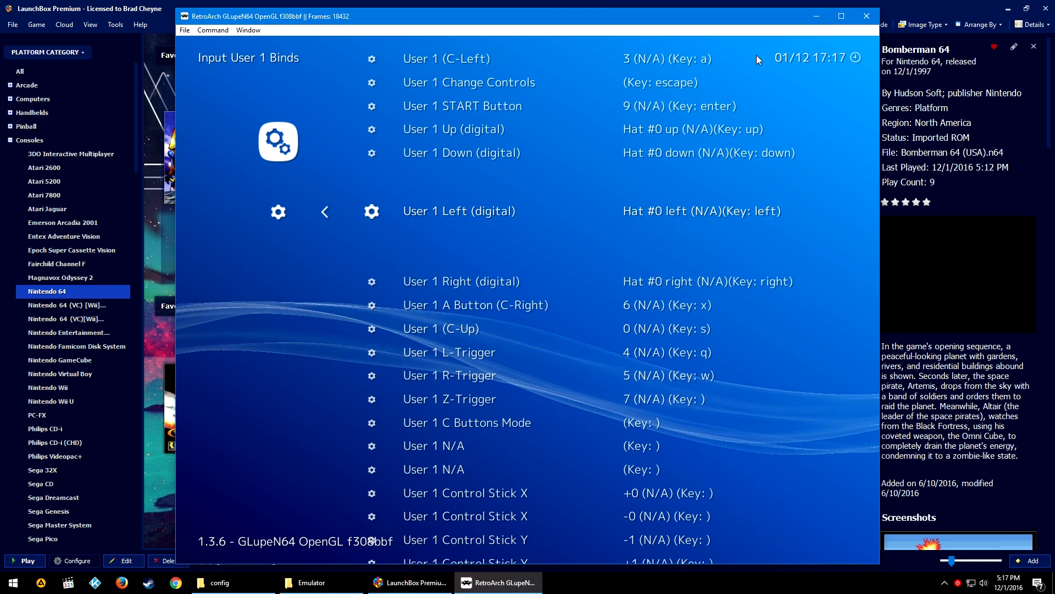
key(Up)
key(Up)
key(Up)
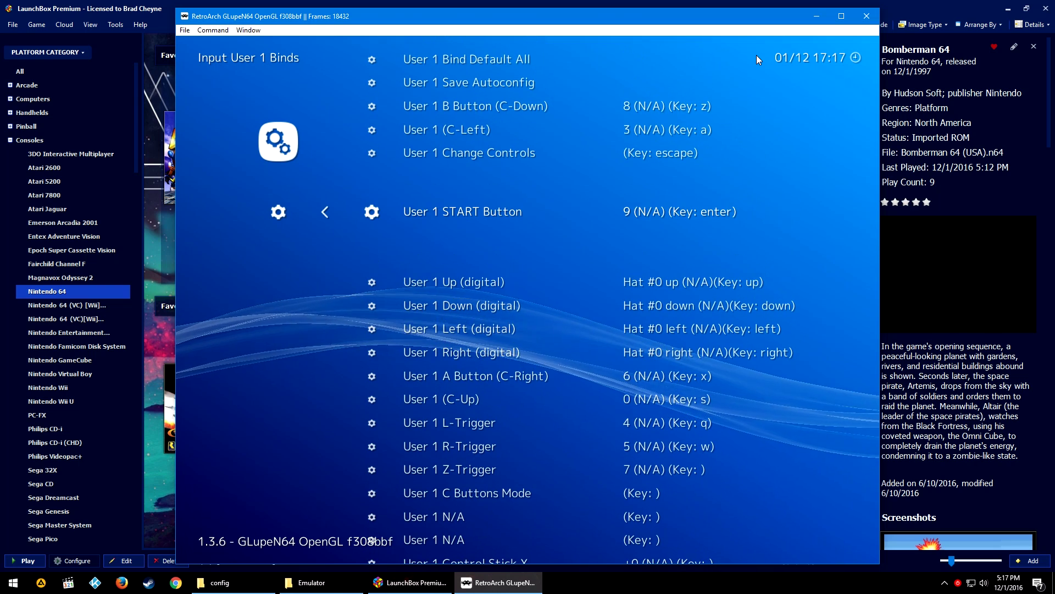
key(Up)
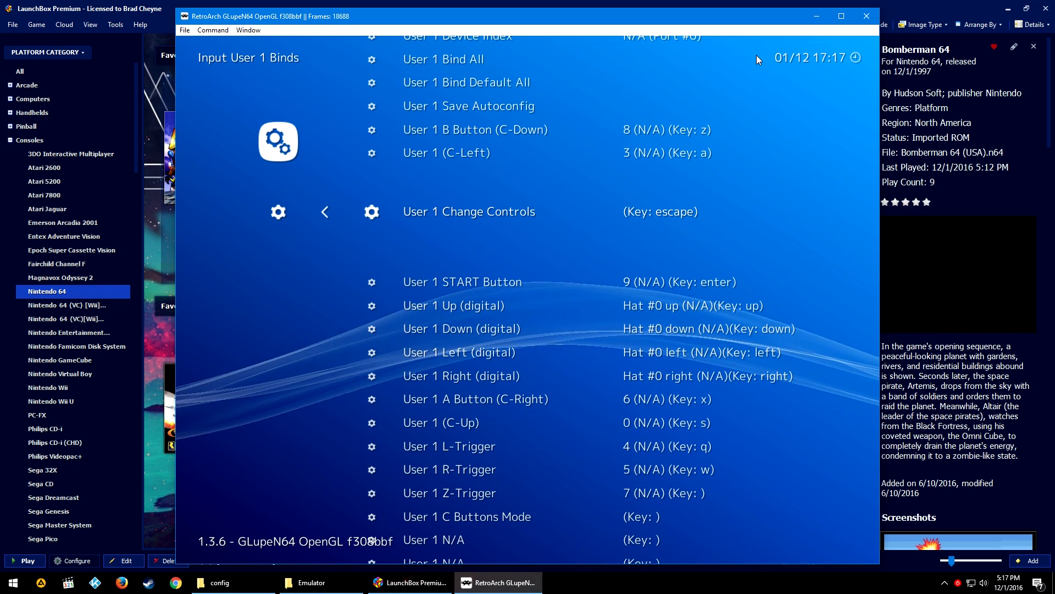
key(Up)
key(Up)
key(Up)
key(Up)
key(Up)
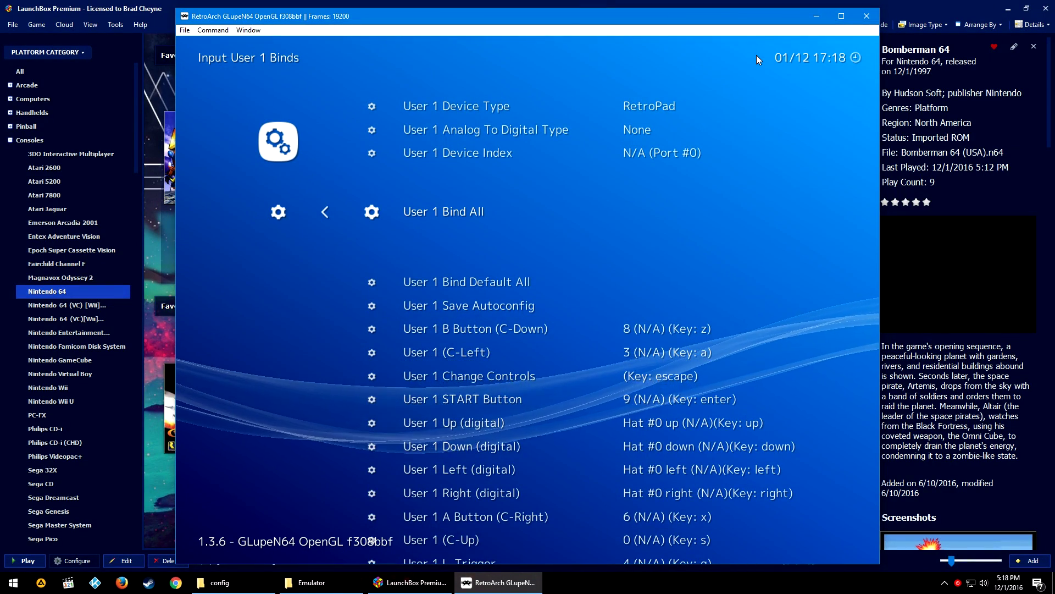
- Save the current settings into glupen64_libretro.cfg via Configurations > Save Current Configuration
key(BackSpace)
key(Up)
key(Up)
key(Up)
key(Up)
key(Up)
key(Up)
key(Up)
key(Up)
key(BackSpace)
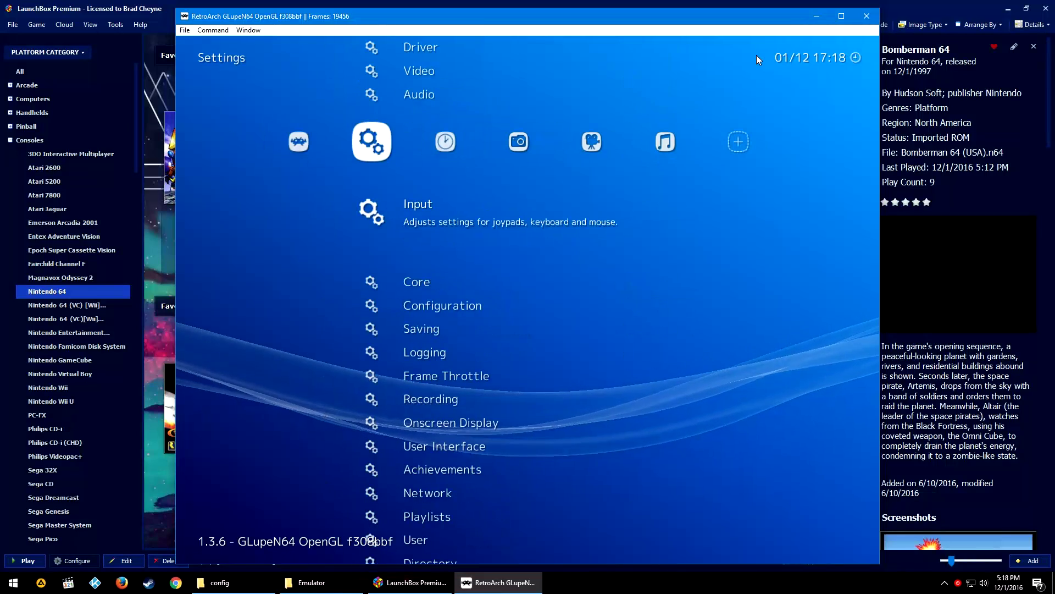
key(Left)
key(Down)
key(Down)
key(Down)
key(Down)
key(Down)
key(Down)
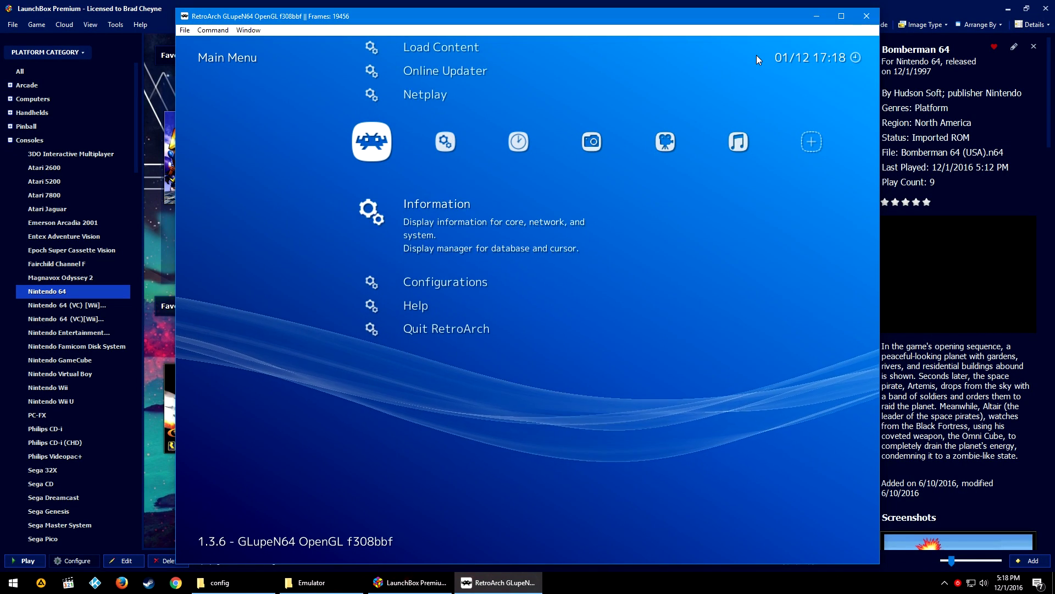
key(Return)
key(Down)
key(Return)
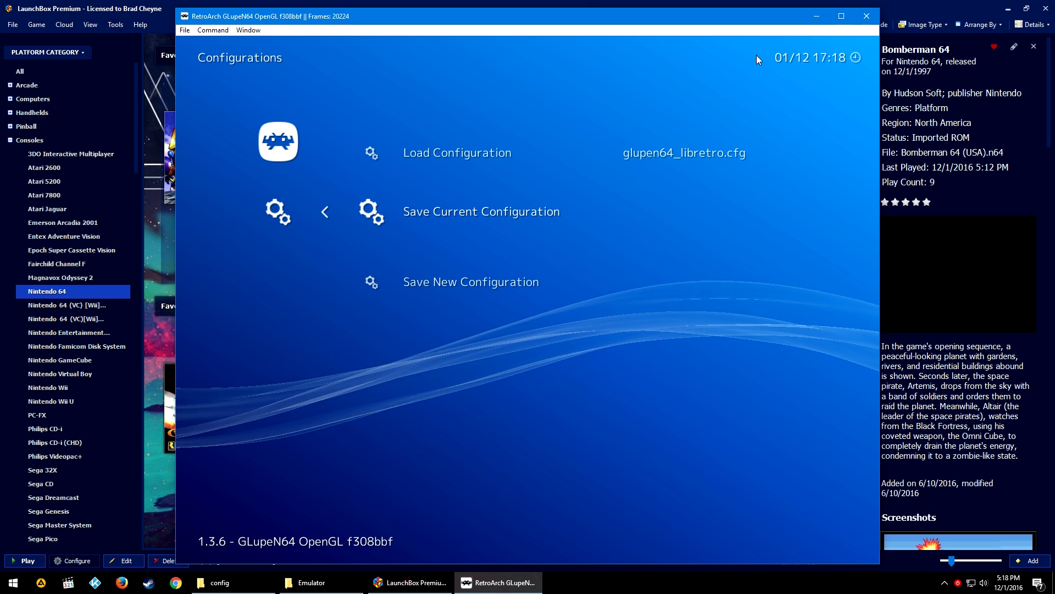
- Open Settings > Configuration to confirm Save Configuration On Exit is on
key(BackSpace)
key(Right)
key(Down)
key(Down)
key(Down)
key(Down)
key(Down)
key(Return)
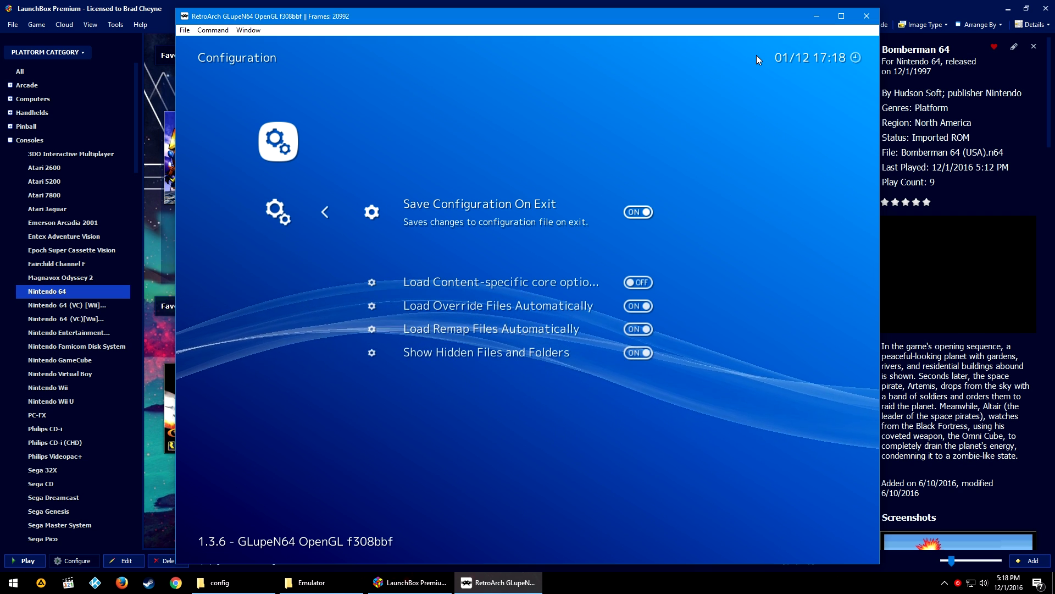
- Leave the RetroArch menu and start Blasto from its title screen on Mednafen PSX
key(BackSpace)
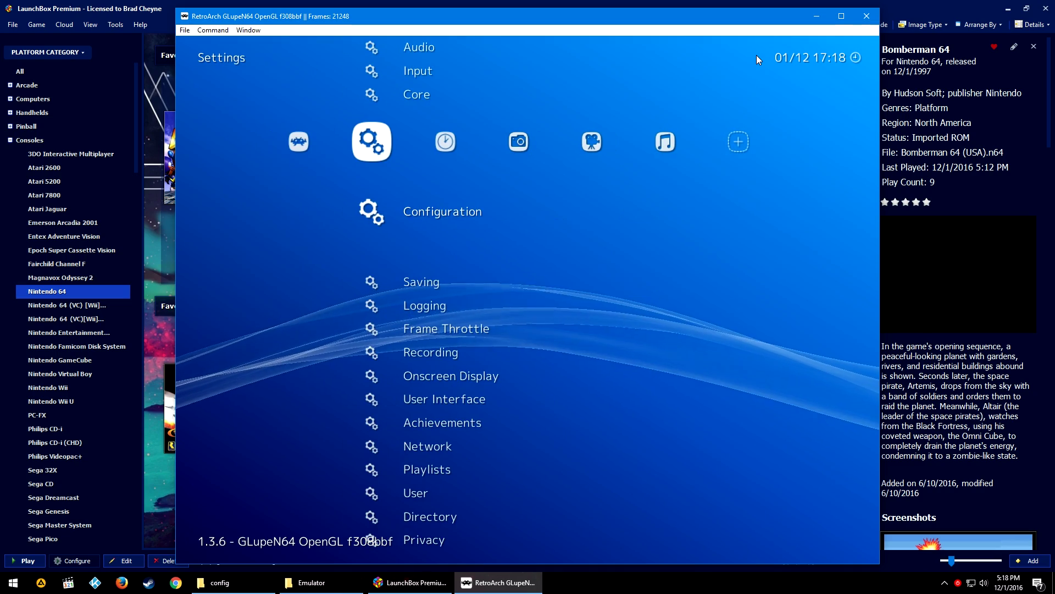
key(Left)
key(Left)
key(Right)
key(F1)
key(Return)
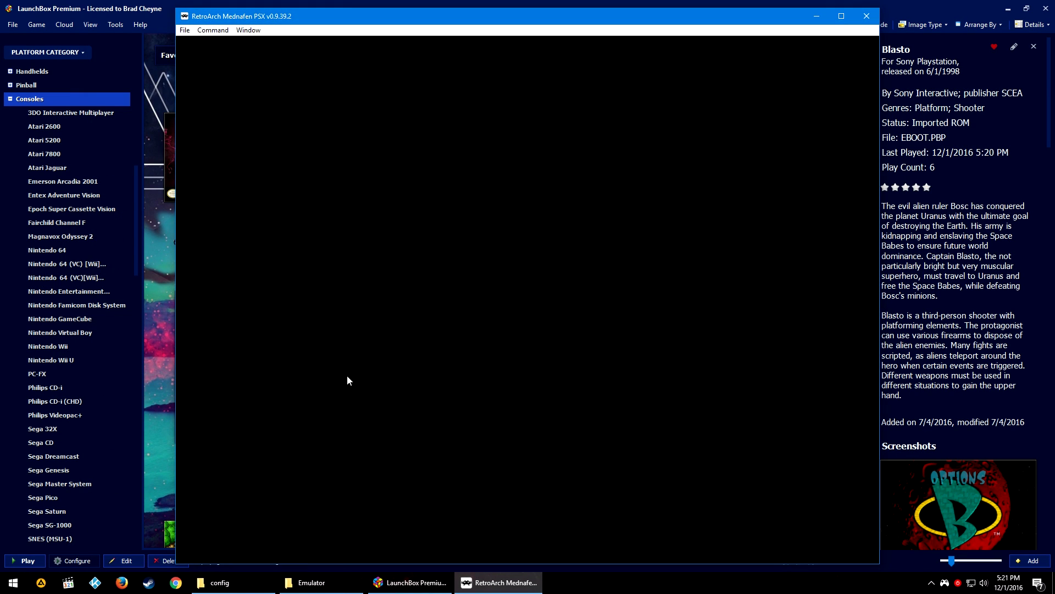
- Verify Configurations shows retroarch.cfg for Blasto, then move to Settings > Input
key(F1)
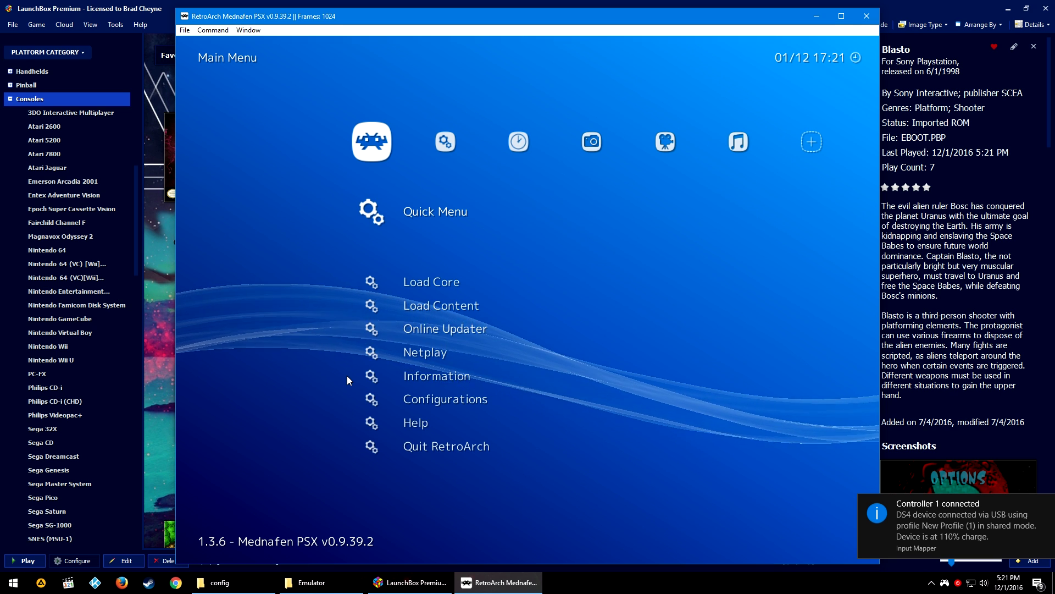
key(Down)
key(Down)
key(Down)
key(Down)
key(Down)
key(Down)
key(Return)
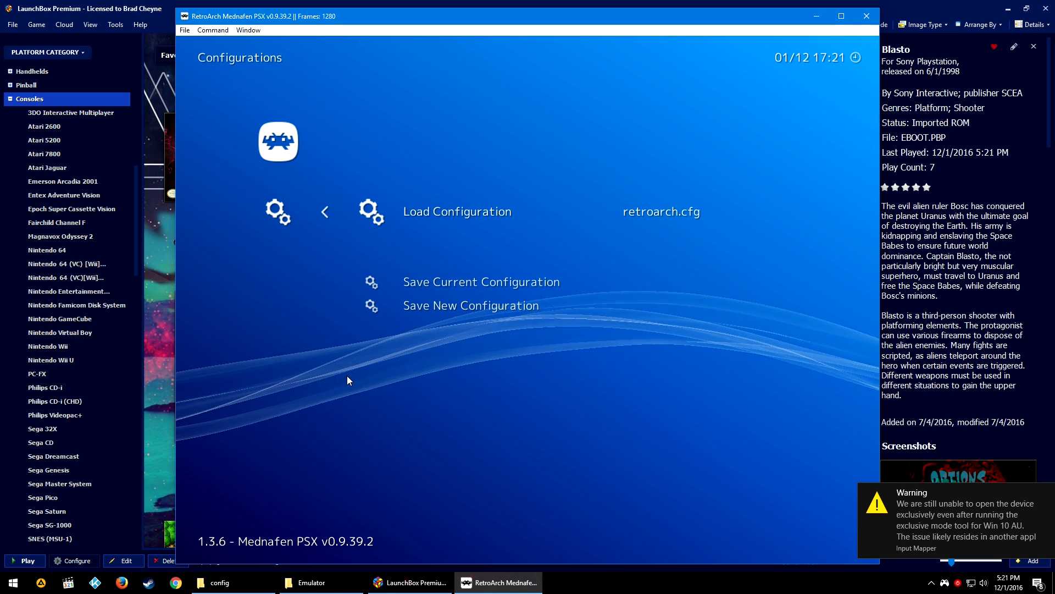
key(BackSpace)
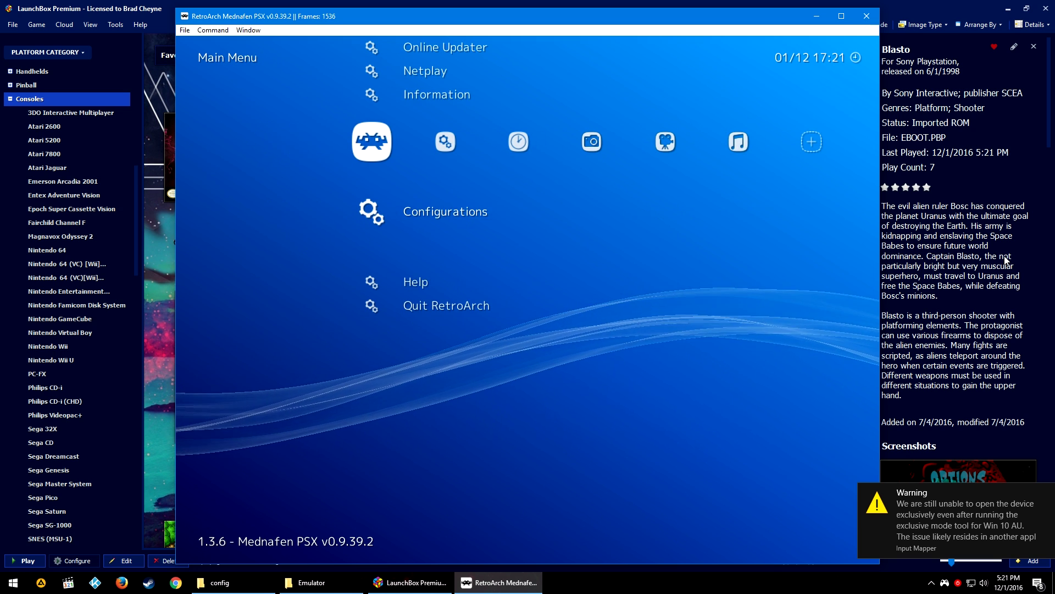
key(Right)
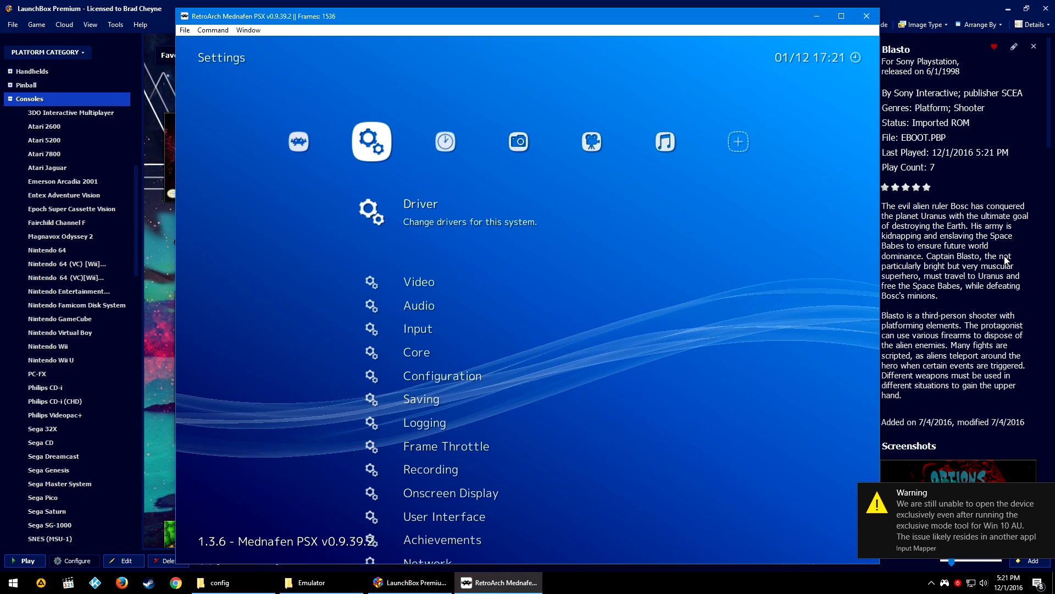
key(Down)
key(Down)
key(Down)
- Look through player 1's auto-configured PS1 binds: device index, buttons, triggers and analog sticks
key(Return)
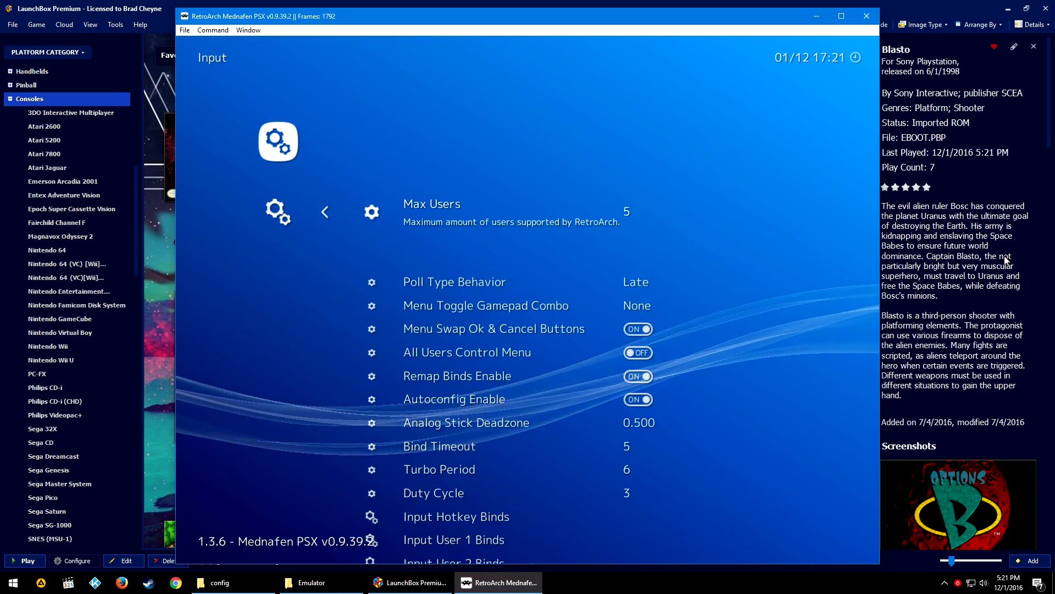
key(Down)
key(Down)
key(Down)
key(Down)
key(Down)
key(Down)
key(Down)
key(Down)
key(Down)
key(Down)
key(Down)
key(Down)
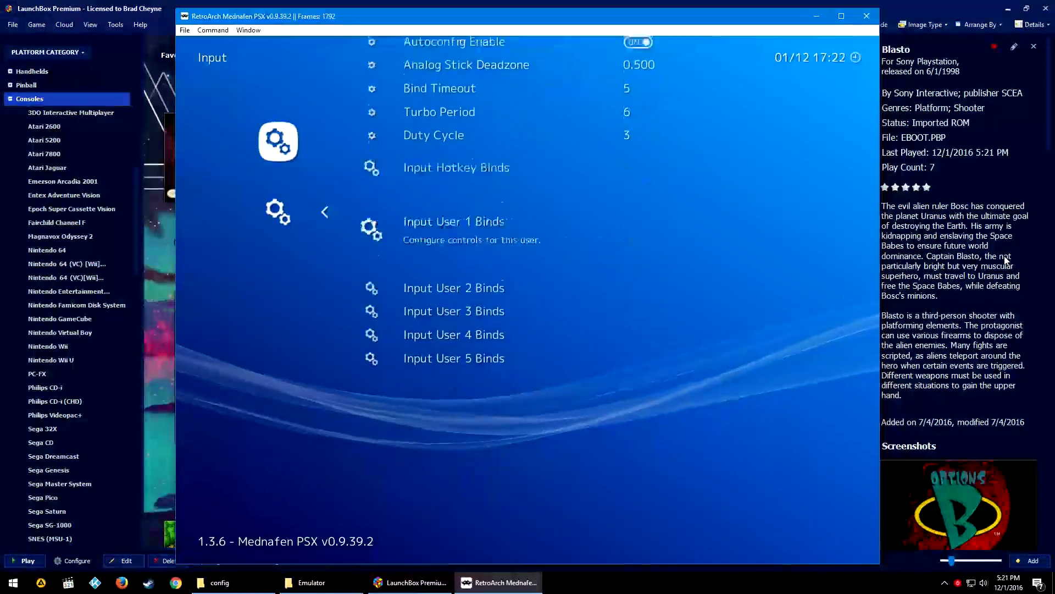
key(Return)
key(Down)
key(Down)
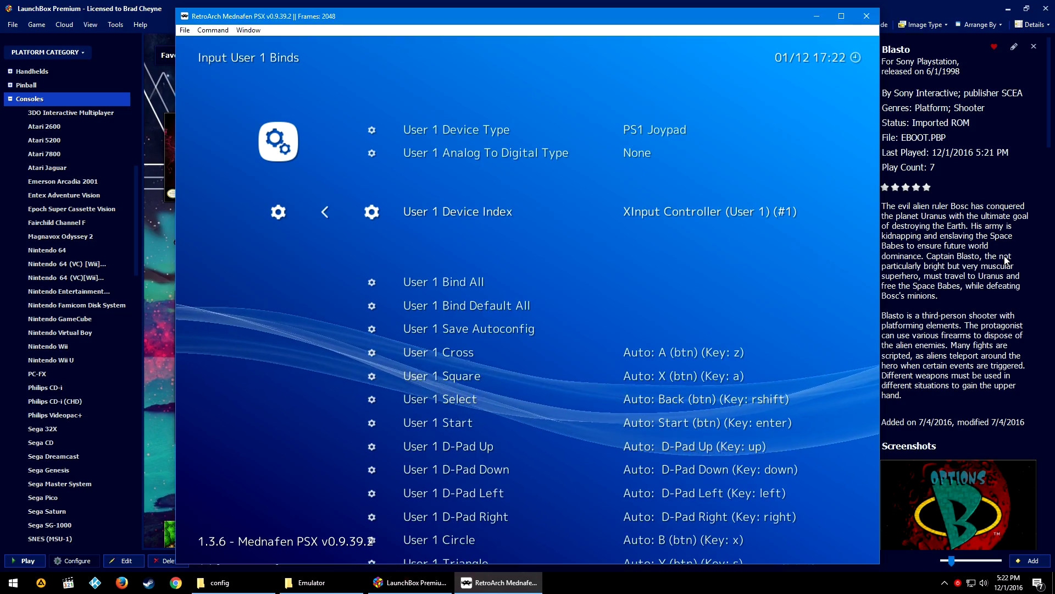
key(Down)
key(Down)
key(Down)
key(Down)
key(Down)
key(Down)
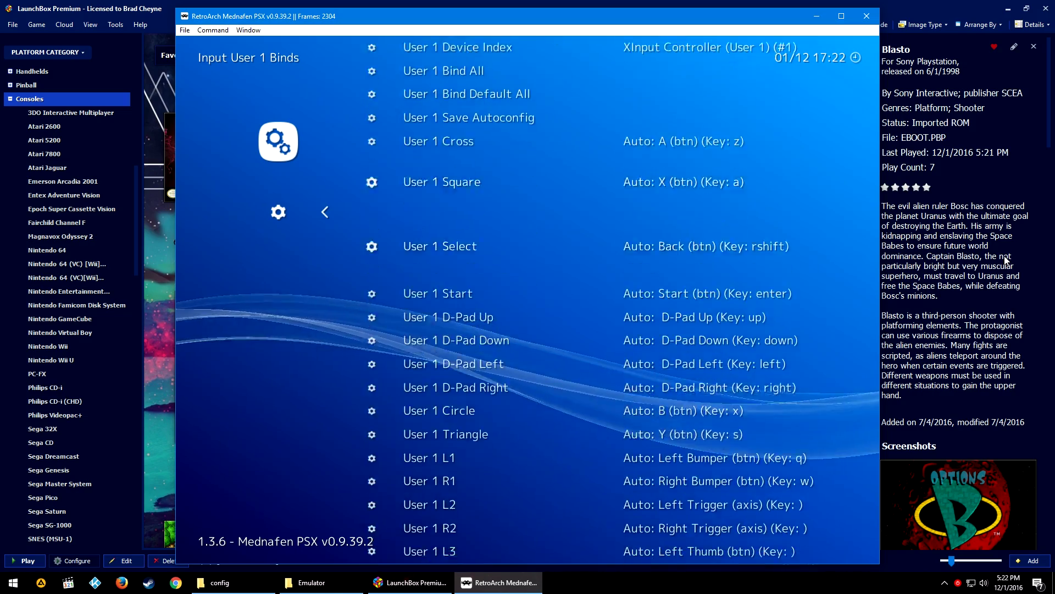
key(Down)
key(Down)
key(Down)
key(Down)
key(Down)
key(Down)
key(Down)
key(Down)
key(Down)
key(Down)
key(Down)
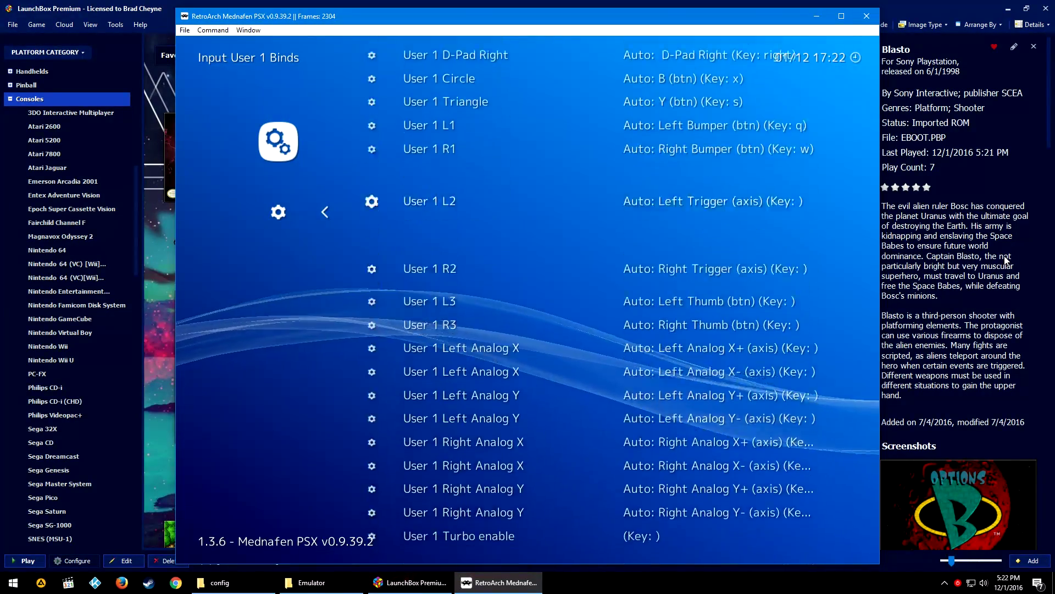
key(Down)
key(Down)
key(Down)
- Back out of the bind list to the main settings list near the configuration settings
key(BackSpace)
key(Up)
key(BackSpace)
key(Down)
key(Down)
key(Down)
key(Up)
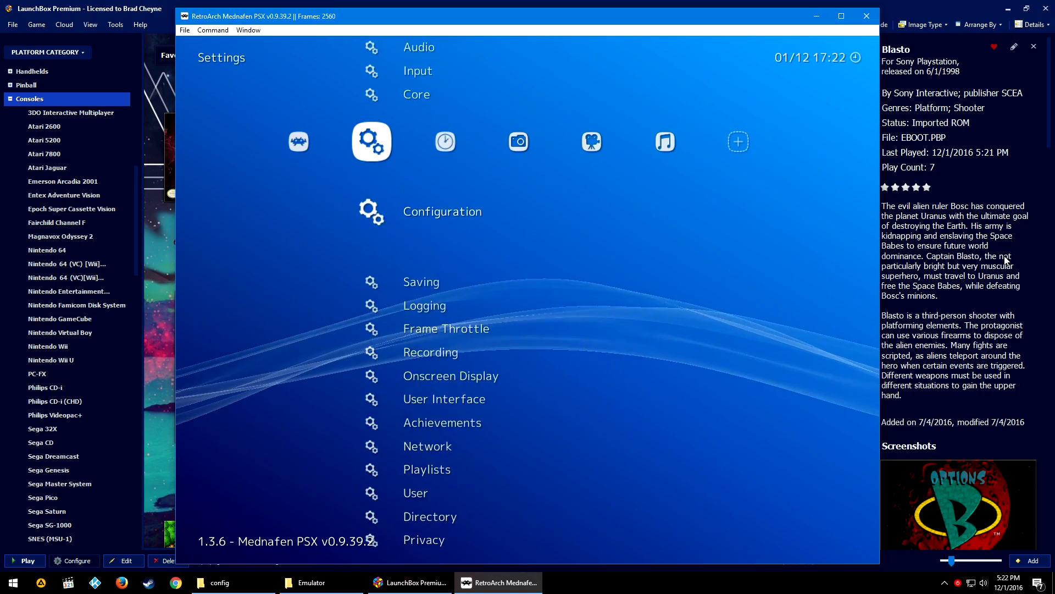
- Close the PlayStation game window and launch Bomberman 64 from LaunchBox
key(Left)
click(867, 18)
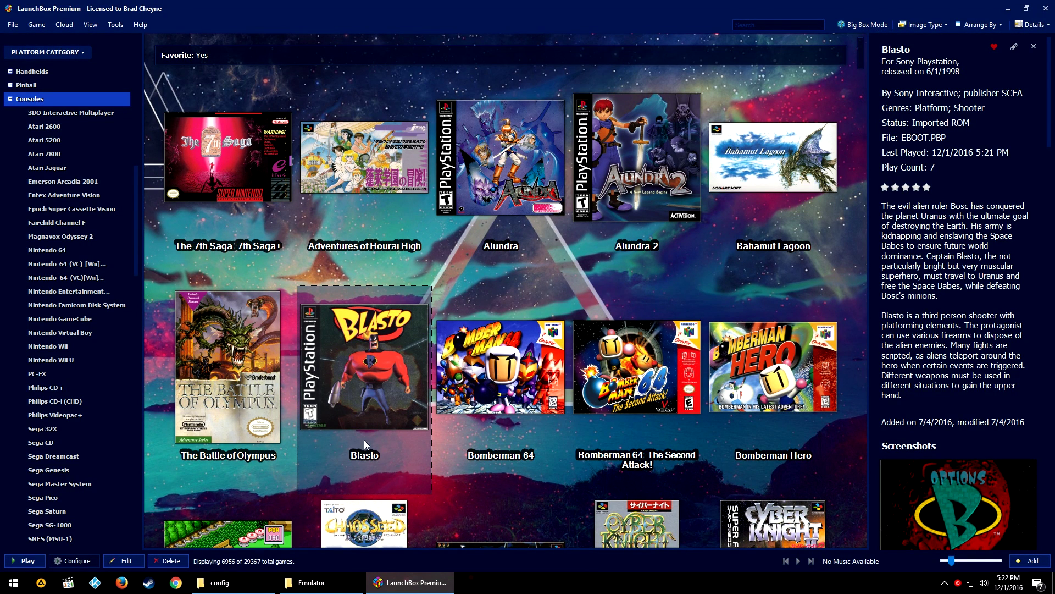
double_click(485, 376)
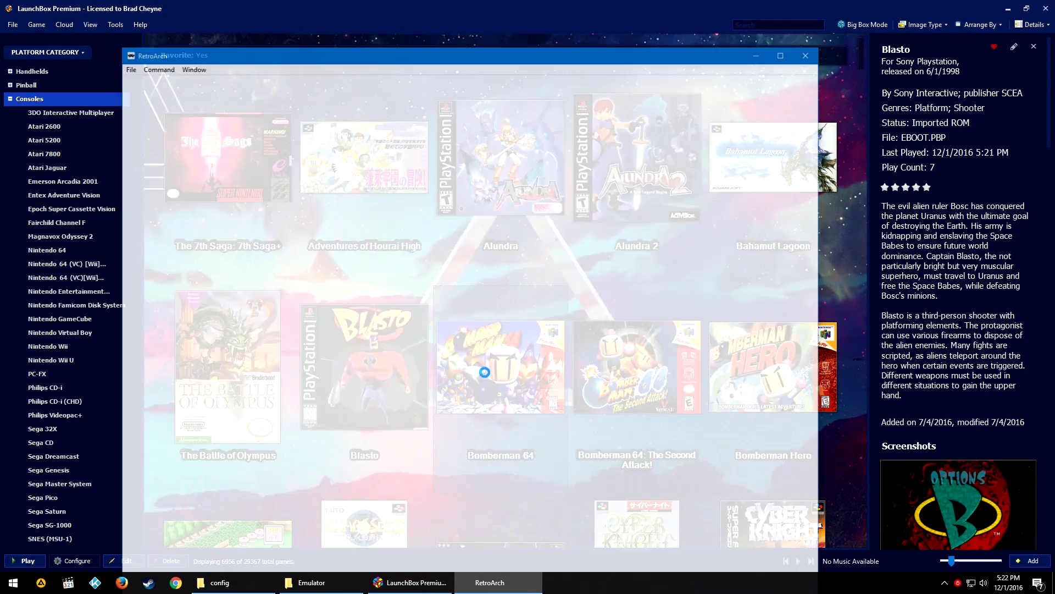
- Review Bomberman 64's custom player 1 N64 binds, from C-buttons and START to d-pad and thumb buttons
key(F1)
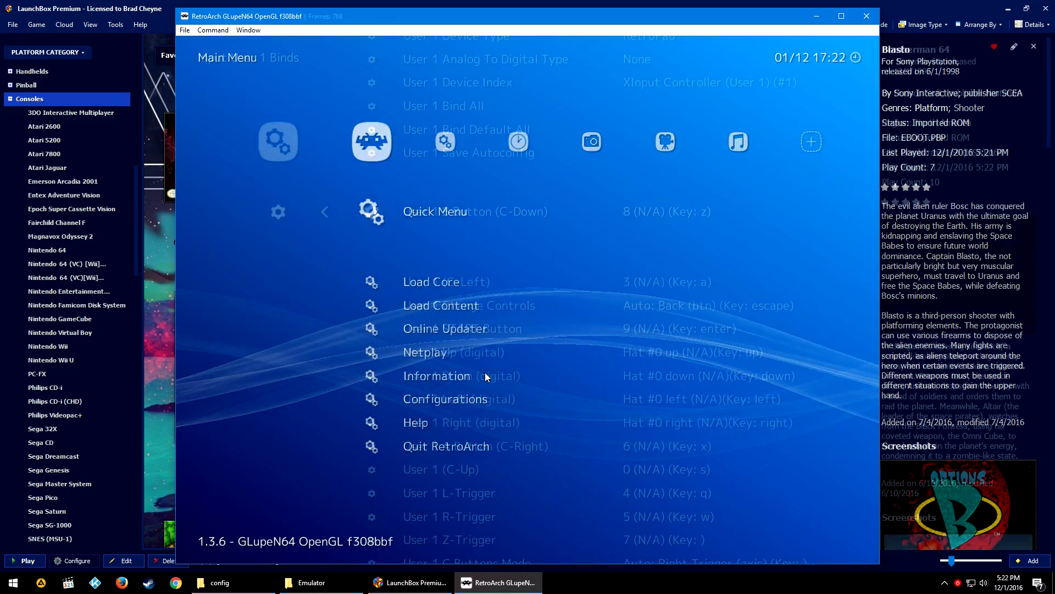
key(Down)
key(Down)
key(Down)
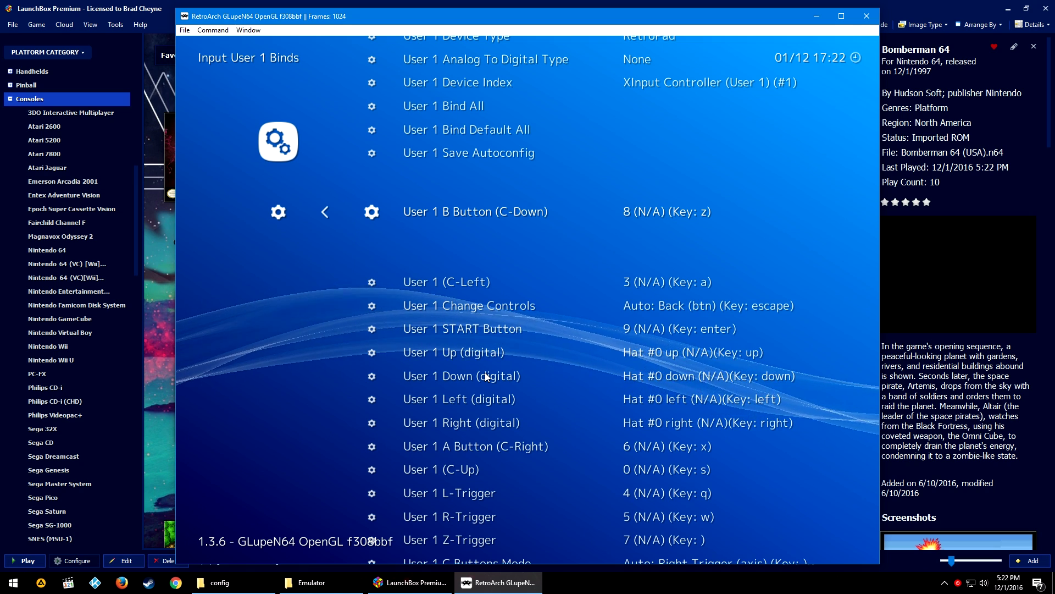
key(Down)
key(Down)
key(Down)
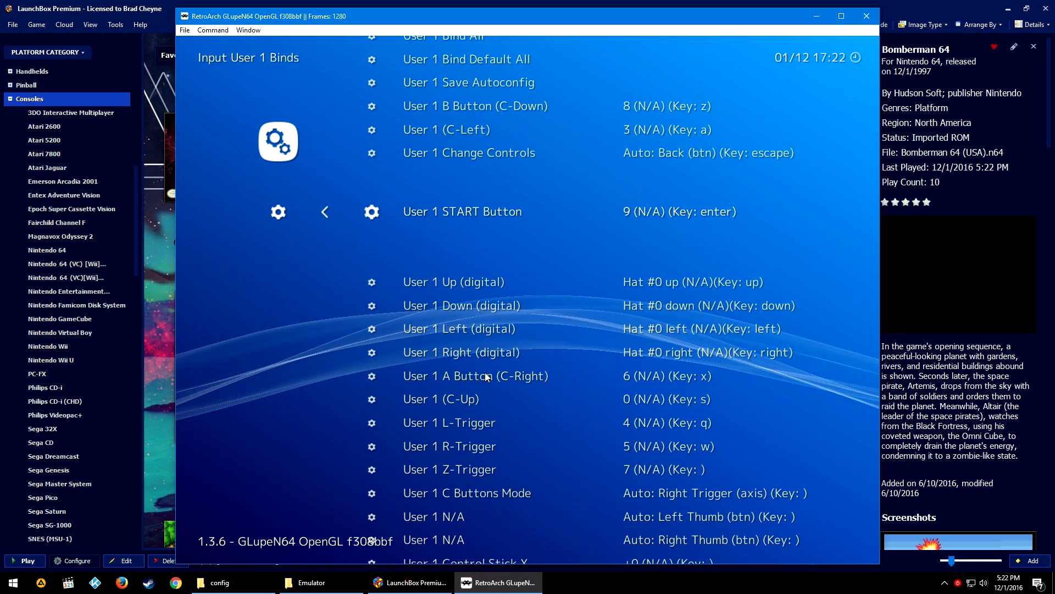
key(Up)
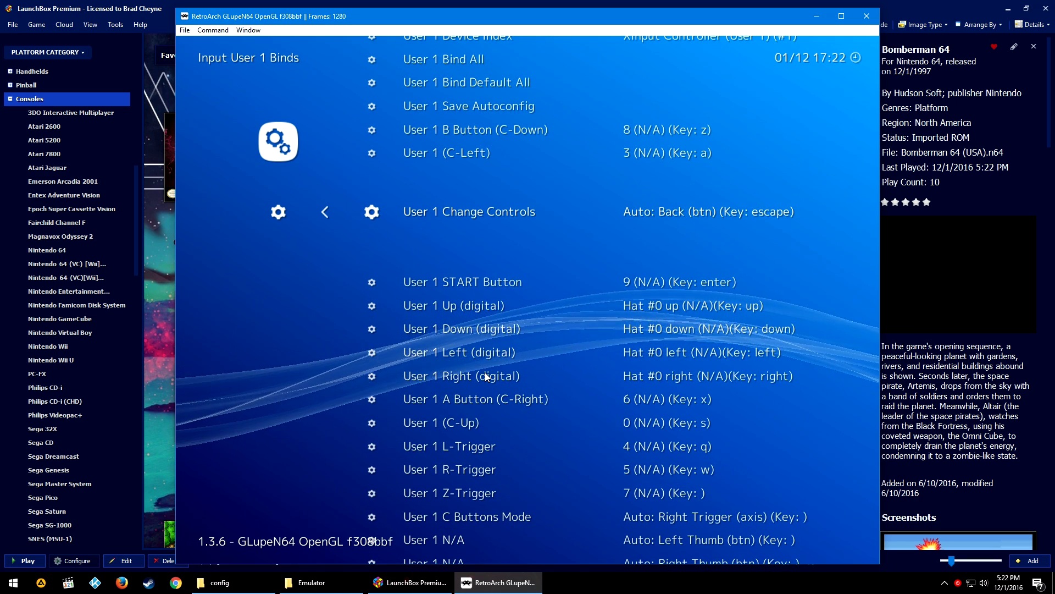
key(Down)
key(Down)
key(Down)
key(Down)
key(Down)
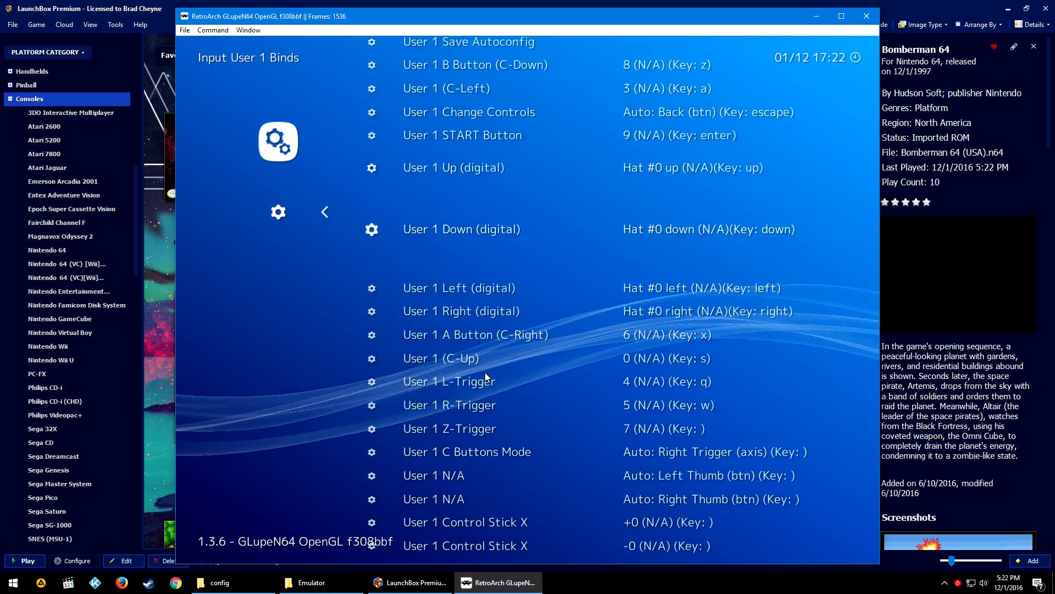
key(Down)
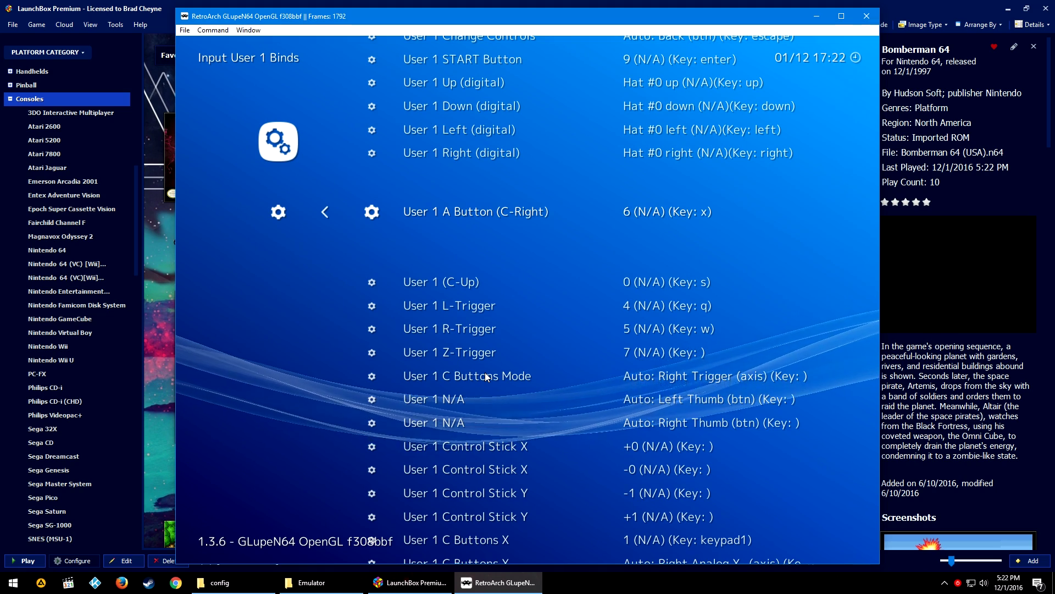
key(Down)
key(Down)
key(Down)
key(Down)
key(Down)
key(Down)
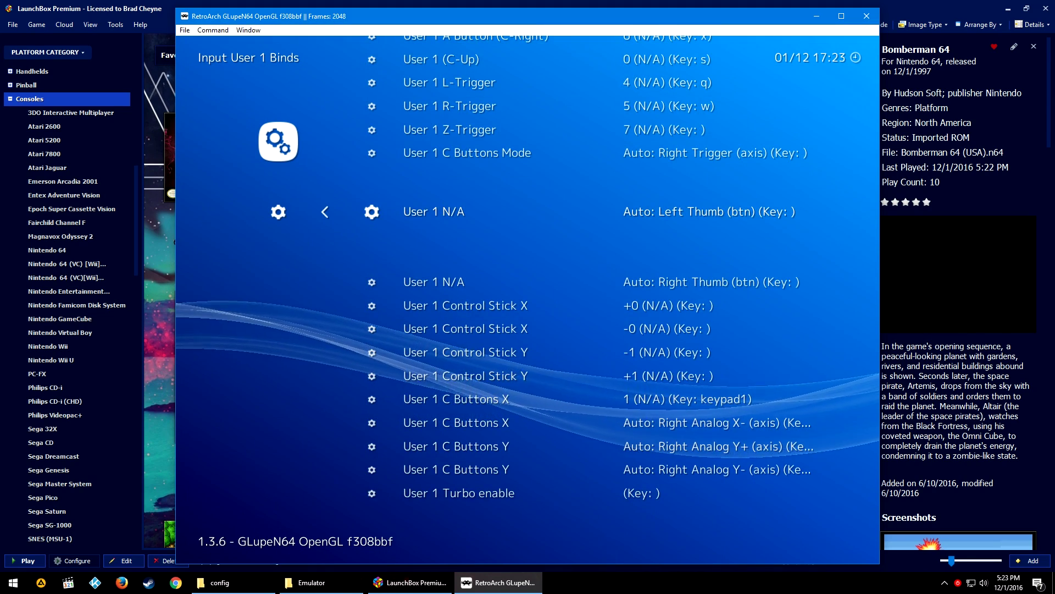
key(Up)
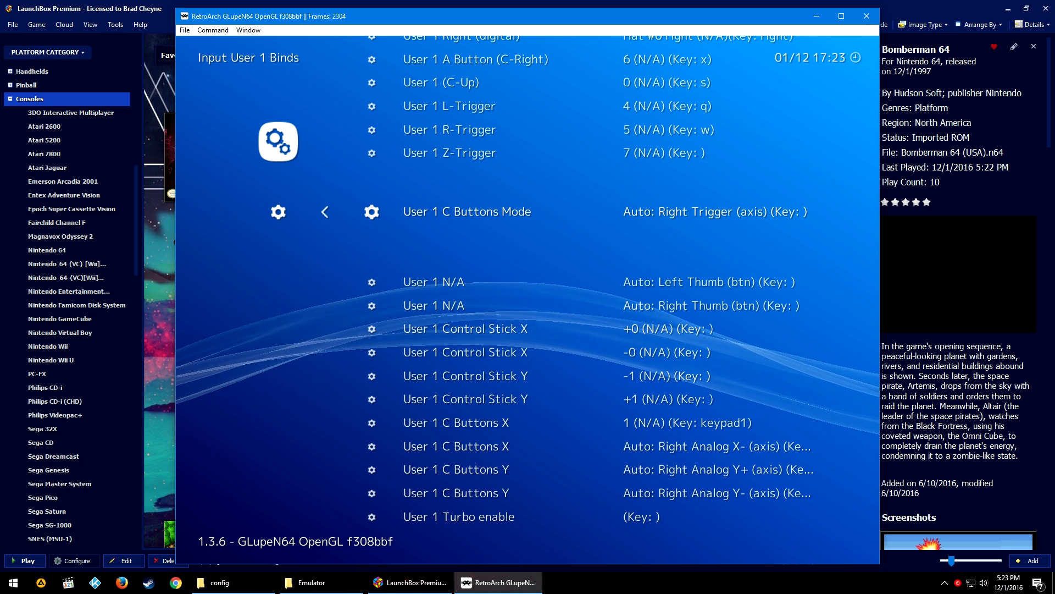
- Verify Configurations lists glupen64_libretro.cfg as loaded, then return to the Settings category
key(BackSpace)
key(BackSpace)
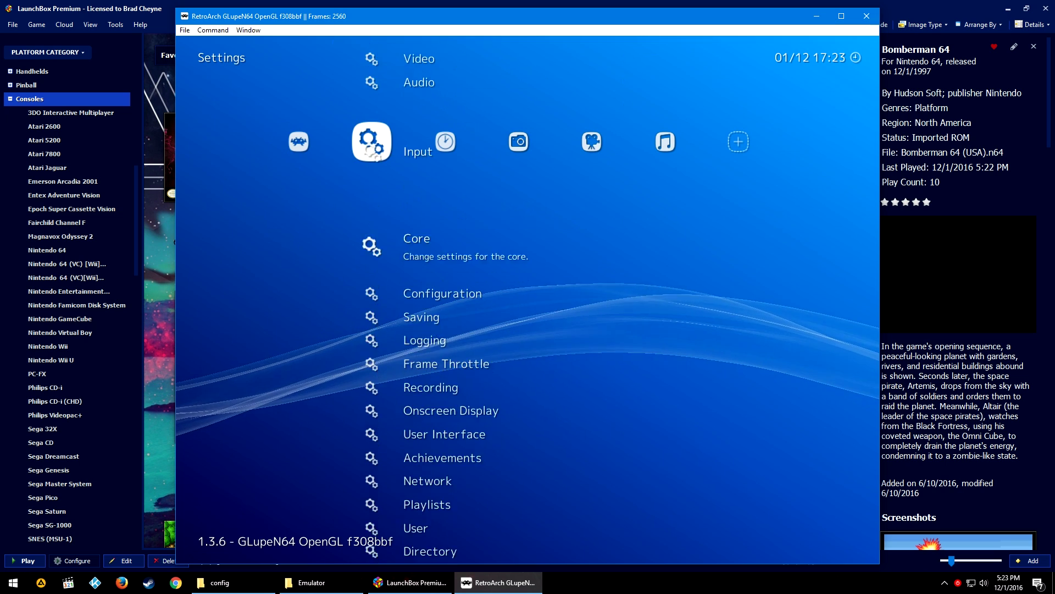
key(Left)
key(Down)
key(Down)
key(Down)
key(Down)
key(Down)
key(Down)
key(Return)
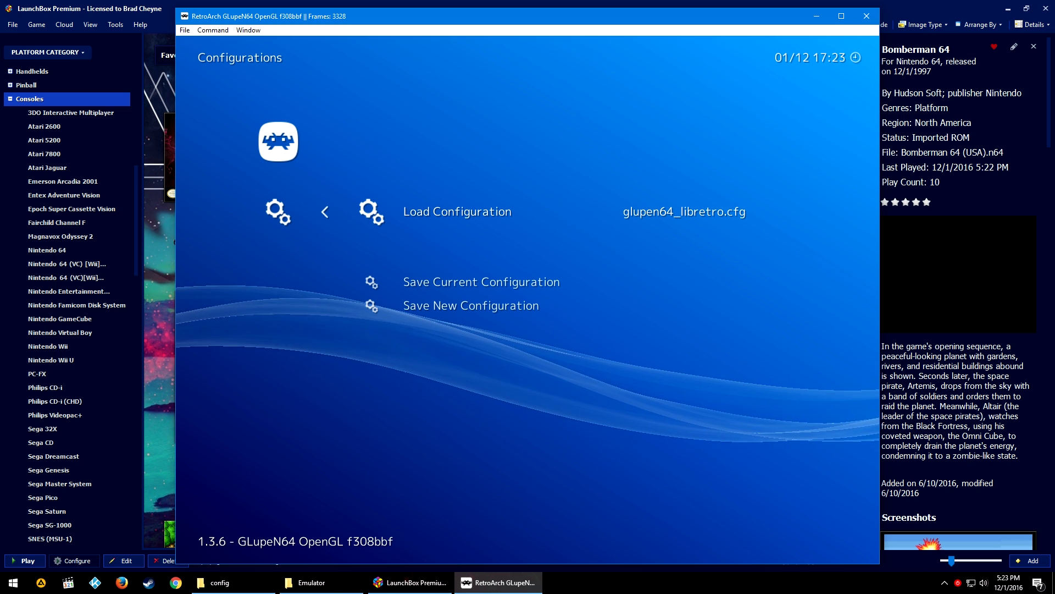
key(BackSpace)
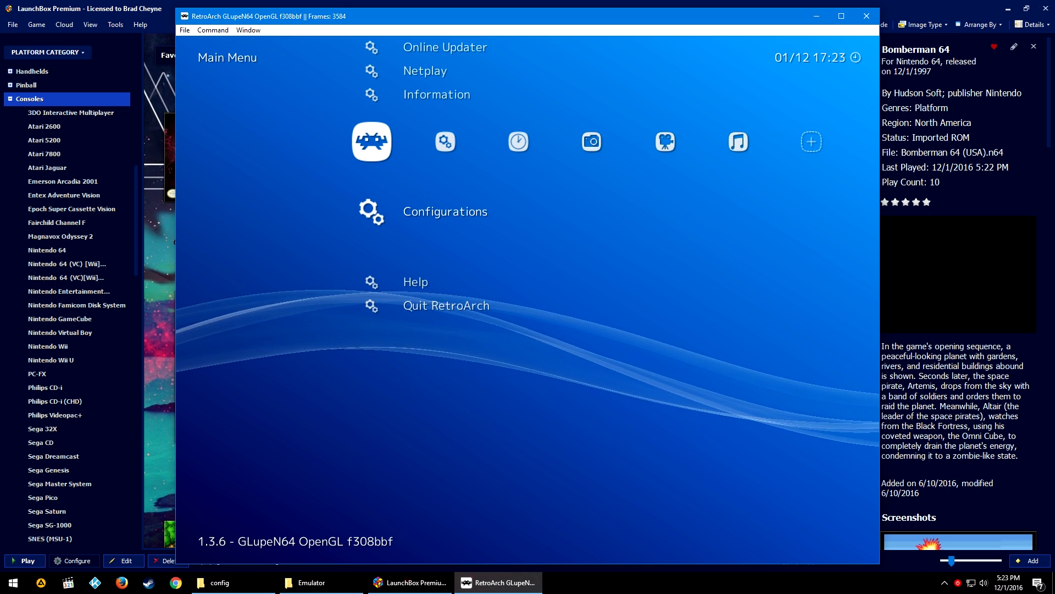
key(Right)
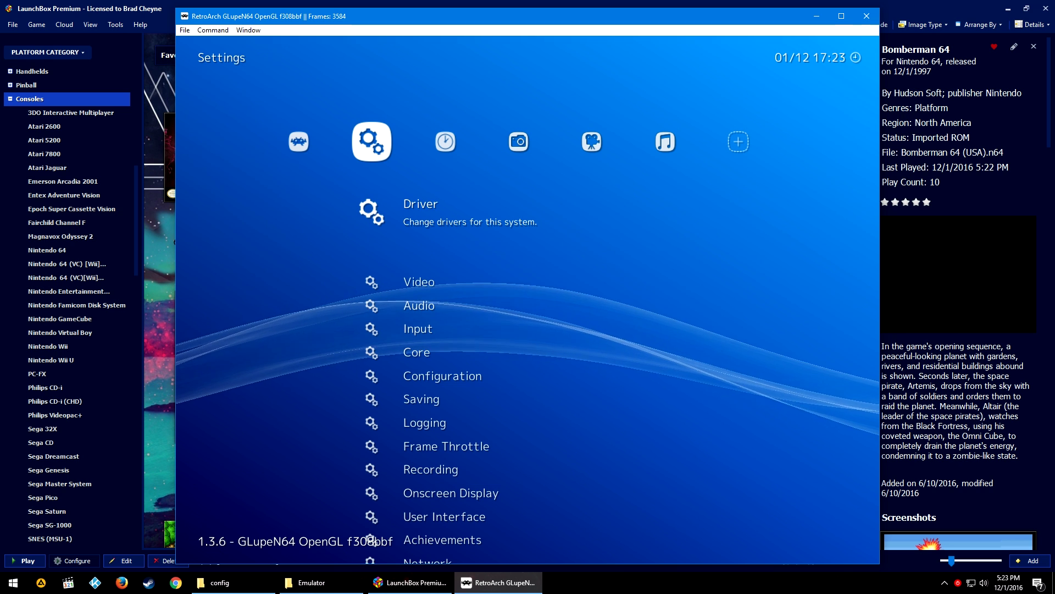